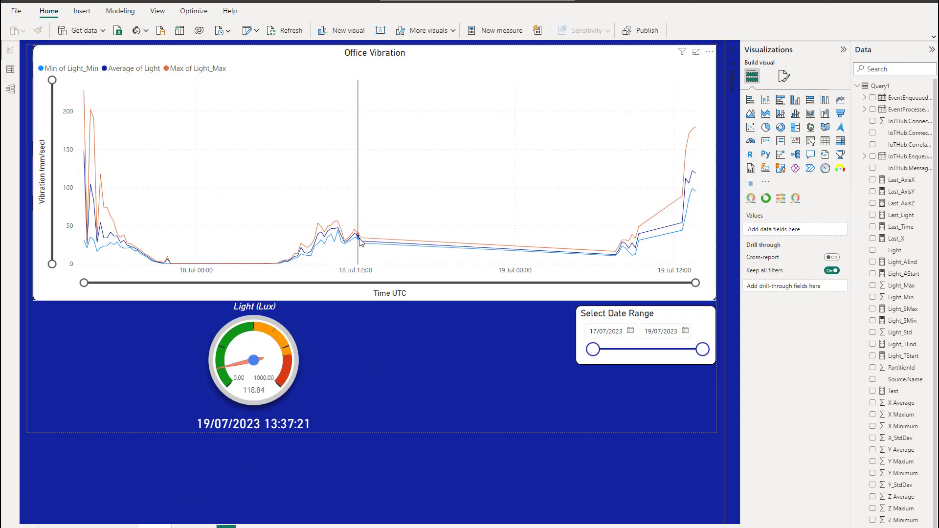
Step: Switch from the report to the Query1 table data and bring its last columns into view
{"action": "mouse_move", "coordinate": [362, 242]}
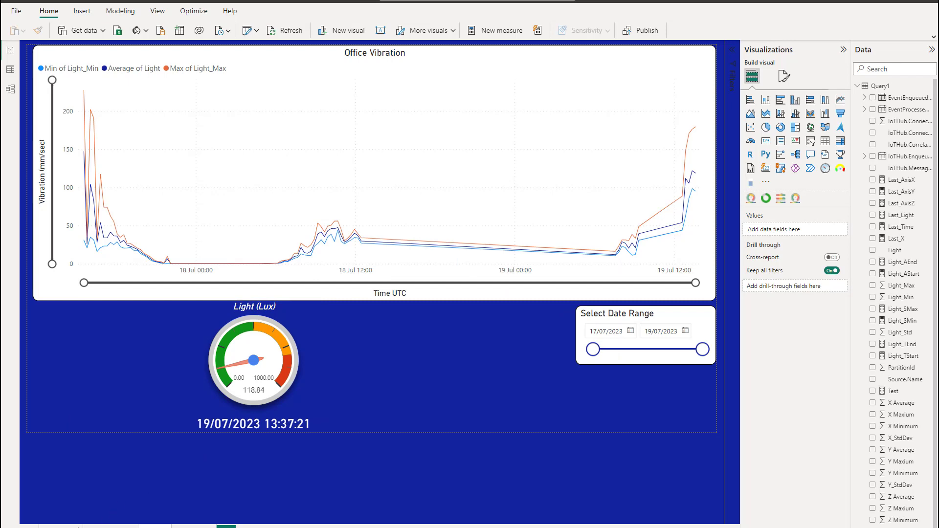
{"action": "left_click", "coordinate": [61, 526]}
{"action": "left_click", "coordinate": [11, 71]}
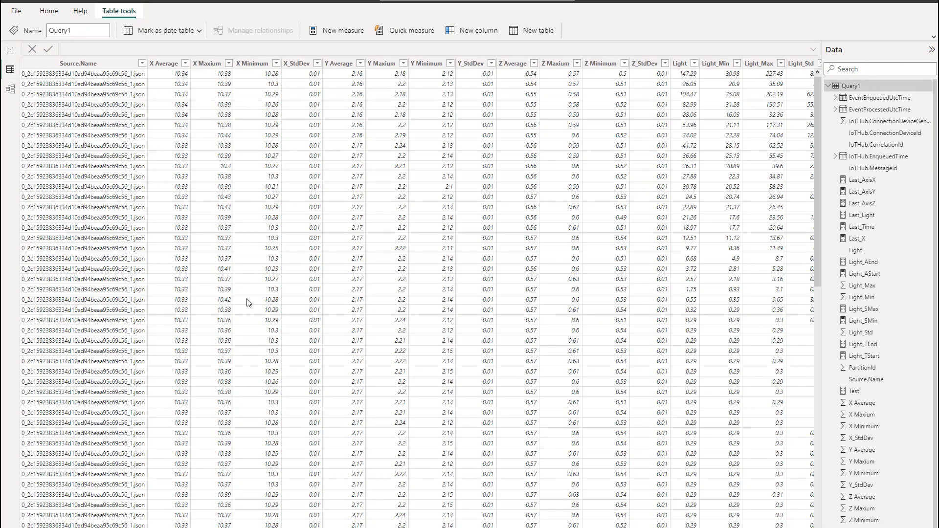
{"action": "scroll", "coordinate": [420, 294], "scroll_direction": "right", "scroll_amount": 10}
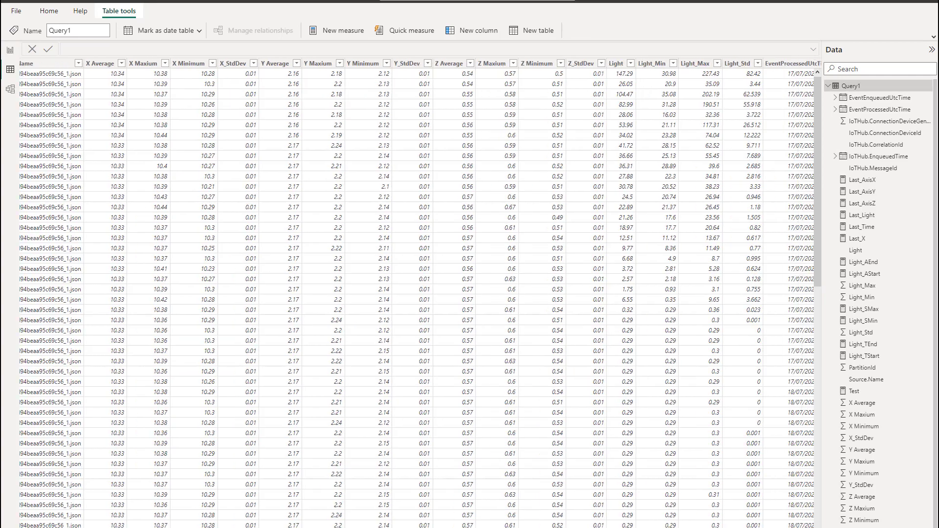
{"action": "scroll", "coordinate": [454, 508], "scroll_direction": "left", "scroll_amount": 10}
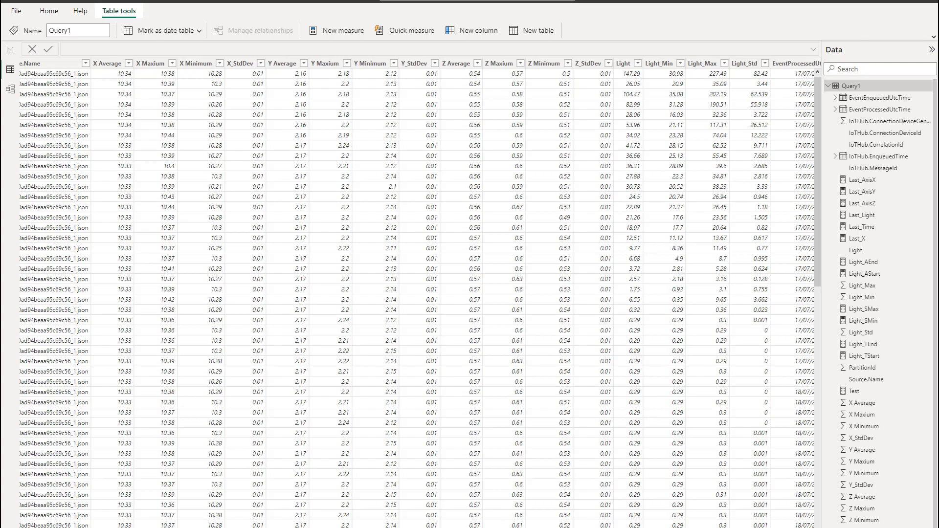
{"action": "left_click_drag", "start_coordinate": [542, 526], "coordinate": [831, 526]}
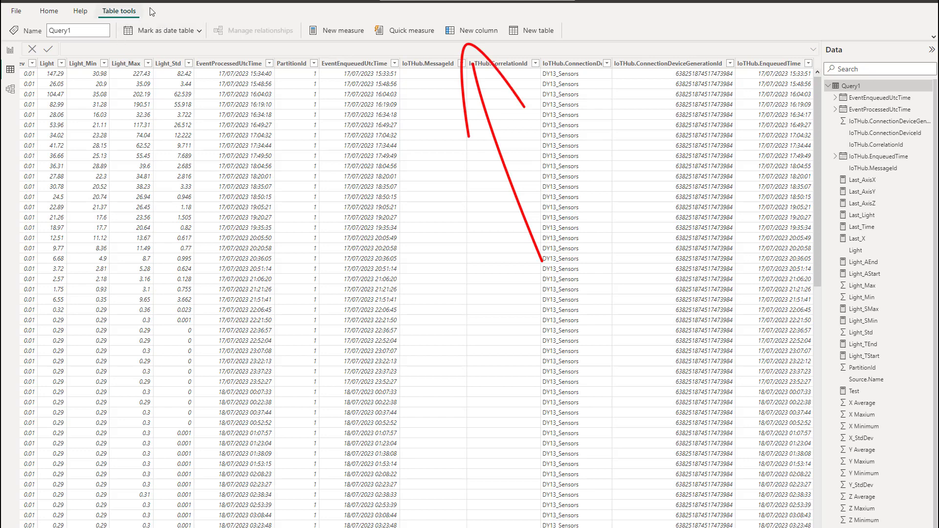
Step: Start a calculated column with the formula Light Alarm = if([Light_Max]>60,"Wear Sun Glasses","Light Level Normal")
{"action": "left_click", "coordinate": [467, 32]}
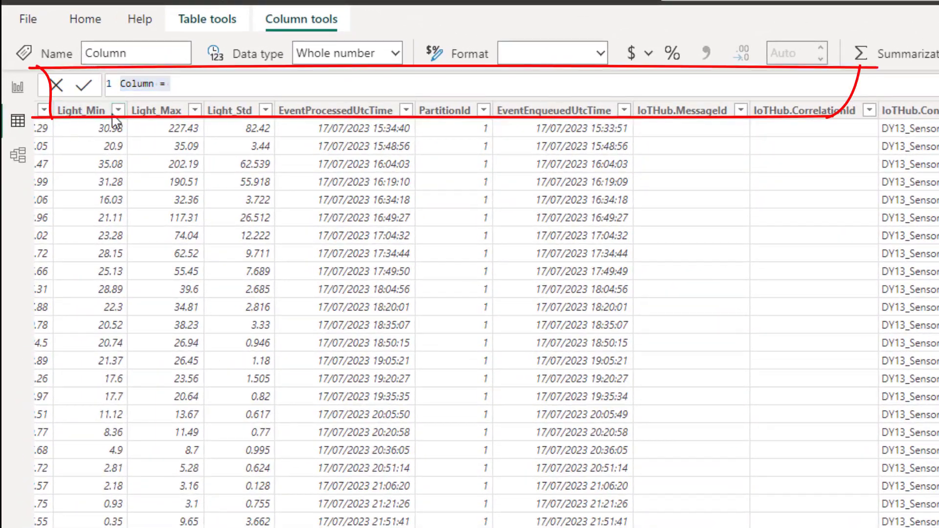
{"action": "left_click", "coordinate": [190, 82]}
{"action": "left_click_drag", "start_coordinate": [190, 82], "coordinate": [130, 80]}
{"action": "left_click", "coordinate": [129, 59]}
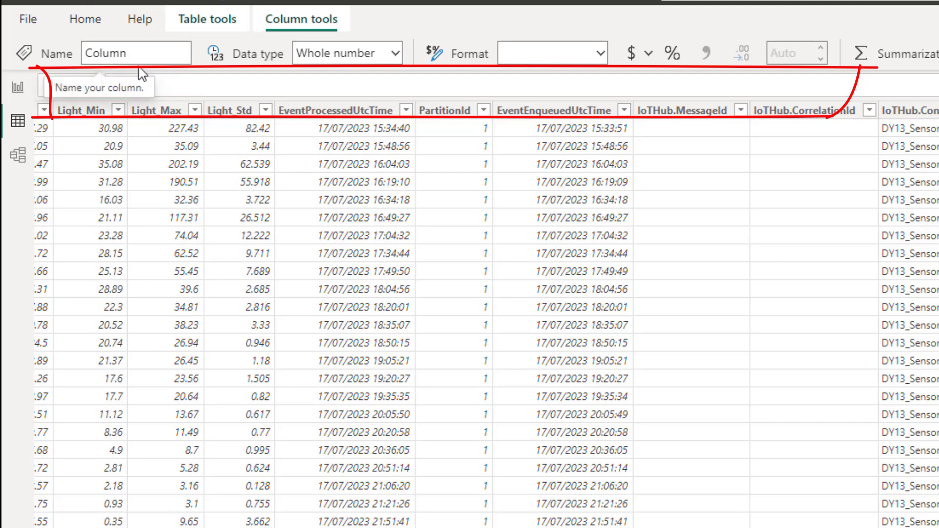
{"action": "type", "text": "Light Alarm = if([Light_Max]>60,\"Wear Sun Glasses\",\"Light Level Normal\")"}
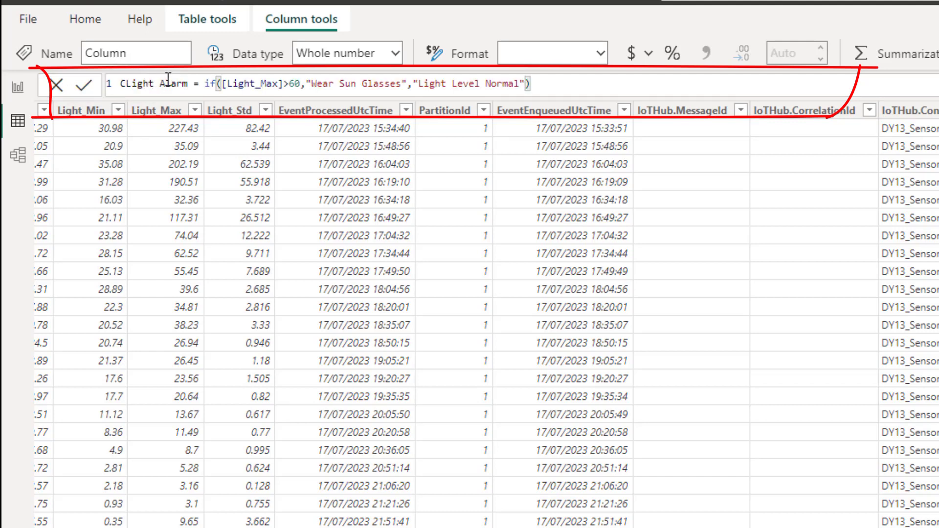
{"action": "left_click", "coordinate": [126, 84]}
{"action": "key", "text": "BackSpace"}
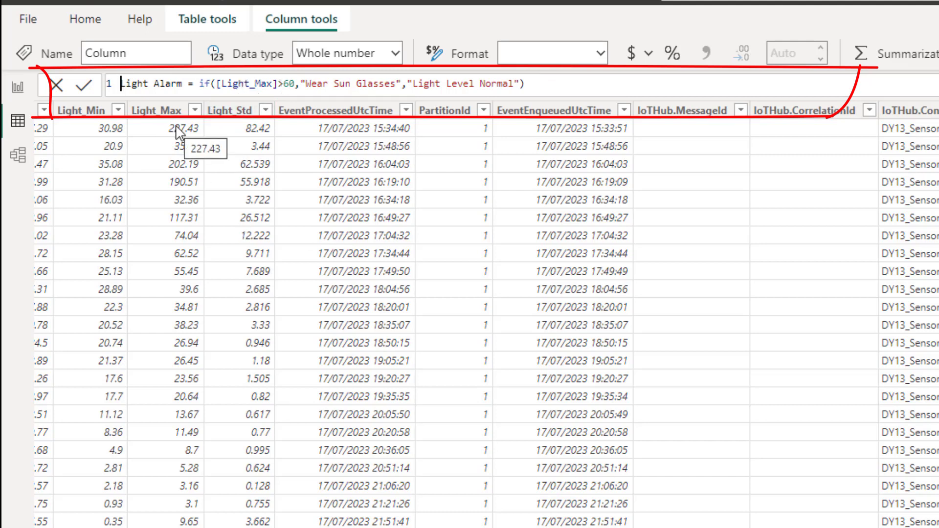
Step: Set the formula's Light_Max threshold to 1000, commit the Light Alarm column and look through its rows
{"action": "left_click", "coordinate": [288, 84]}
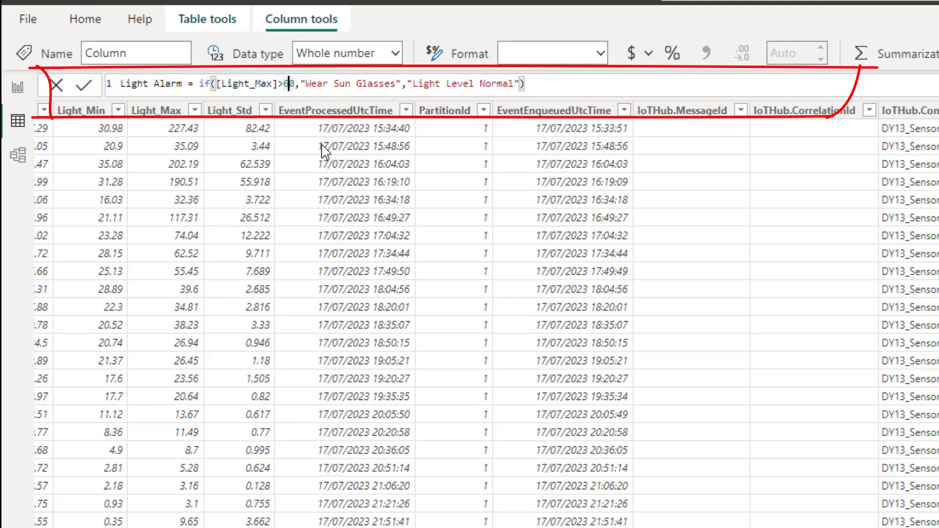
{"action": "type", "text": "100"}
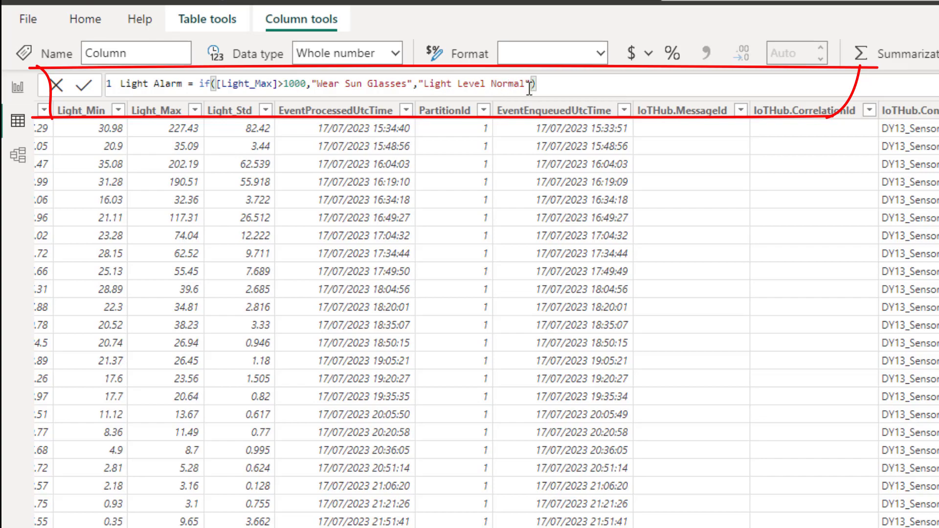
{"action": "key", "text": "Return"}
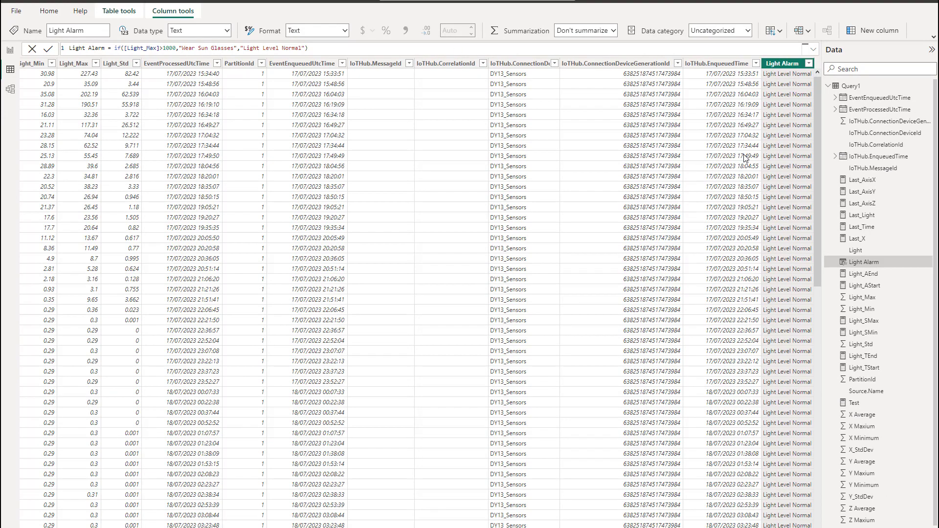
{"action": "left_click_drag", "start_coordinate": [814, 101], "coordinate": [821, 397]}
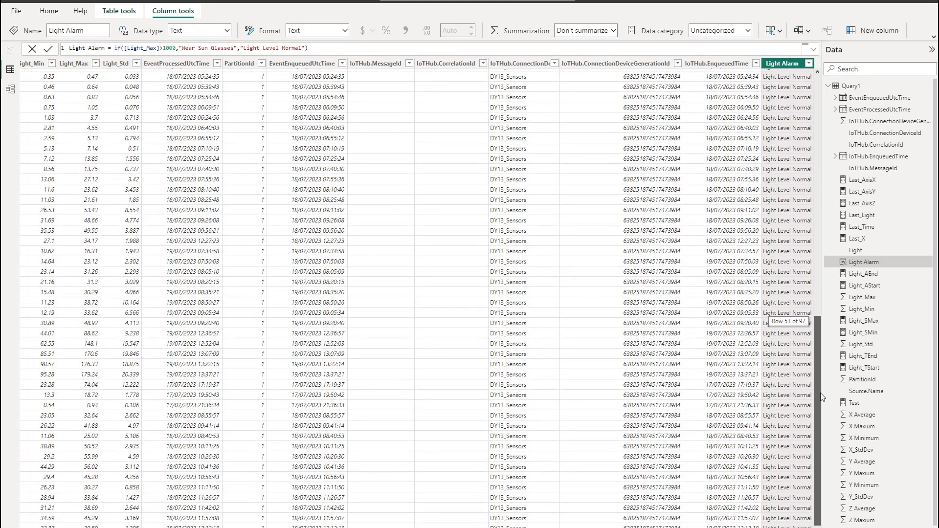
{"action": "left_click_drag", "start_coordinate": [820, 310], "coordinate": [817, 83]}
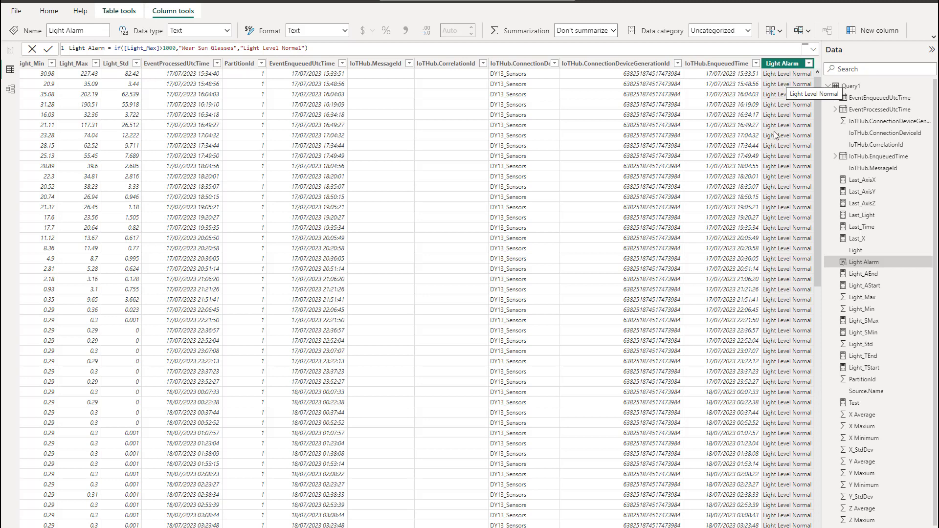
Step: Back in the report, move the Light (Lux) gauge near the page's left edge and narrow the date-time card to fit beneath it
{"action": "left_click", "coordinate": [11, 51]}
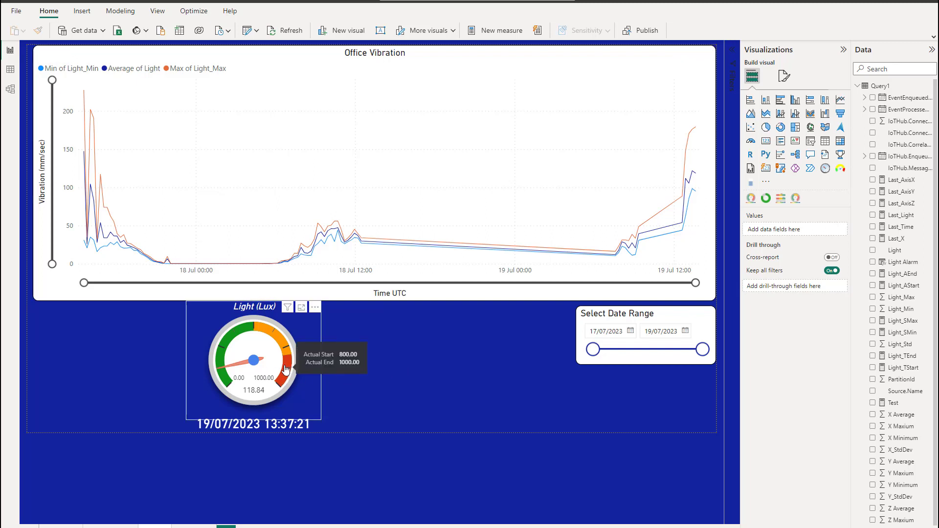
{"action": "left_click", "coordinate": [277, 310]}
{"action": "left_click_drag", "start_coordinate": [277, 310], "coordinate": [125, 310]}
{"action": "left_click", "coordinate": [220, 426]}
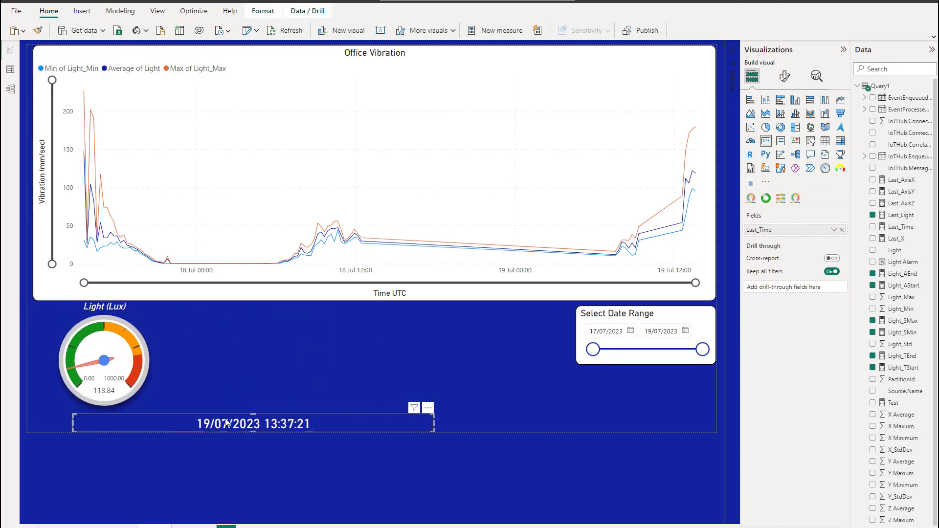
{"action": "left_click_drag", "start_coordinate": [433, 424], "coordinate": [166, 422]}
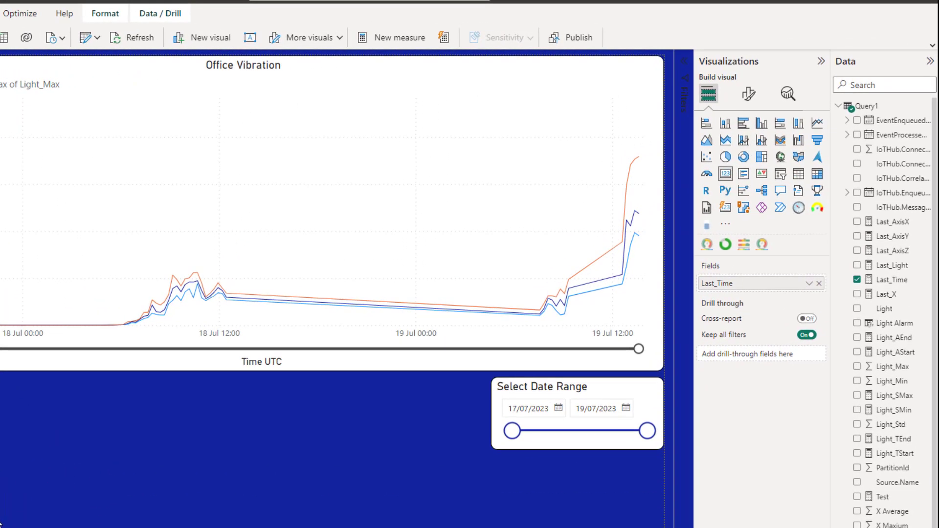
Step: Add a table visual beside the gauge with EventProcessedUtcTime as full timestamps instead of a date hierarchy, plus the Light Alarm field
{"action": "left_click", "coordinate": [0, 525]}
{"action": "left_click", "coordinate": [330, 491]}
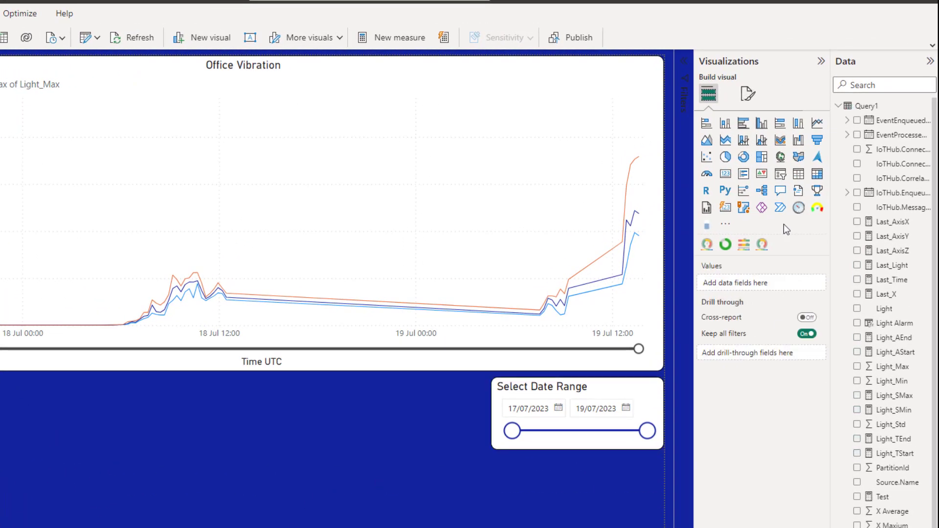
{"action": "left_click", "coordinate": [798, 174]}
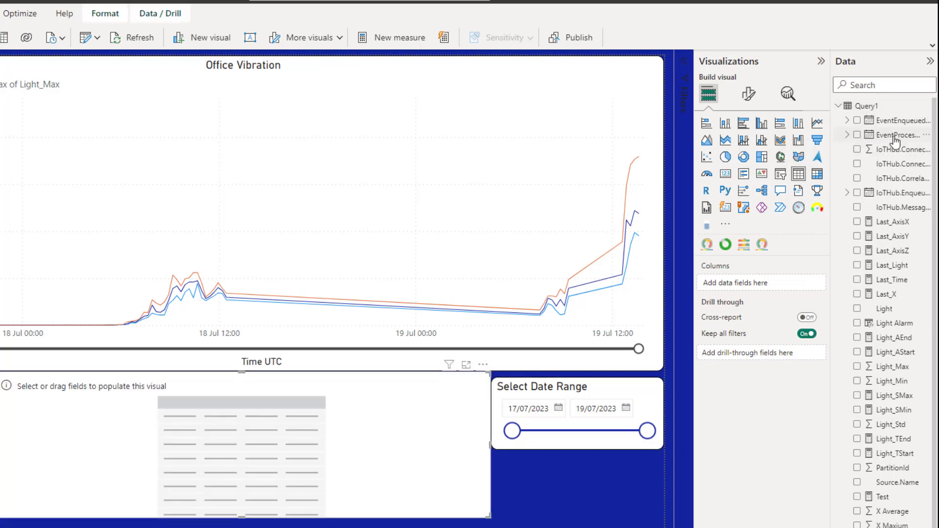
{"action": "left_click_drag", "start_coordinate": [895, 138], "coordinate": [750, 283]}
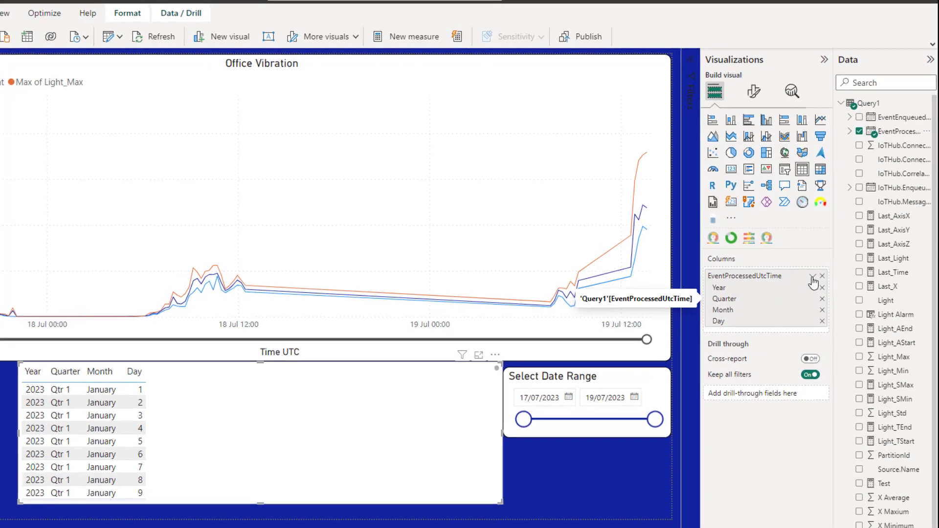
{"action": "left_click", "coordinate": [813, 282]}
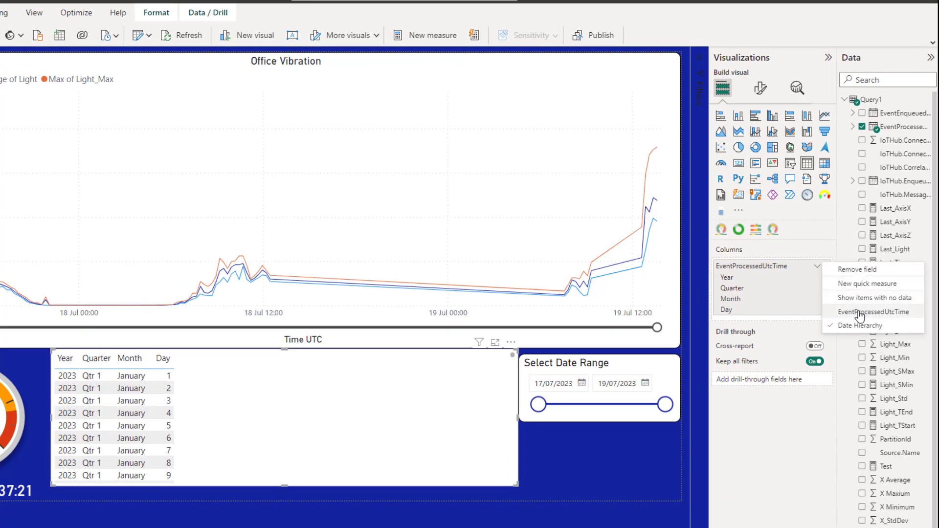
{"action": "left_click", "coordinate": [778, 344]}
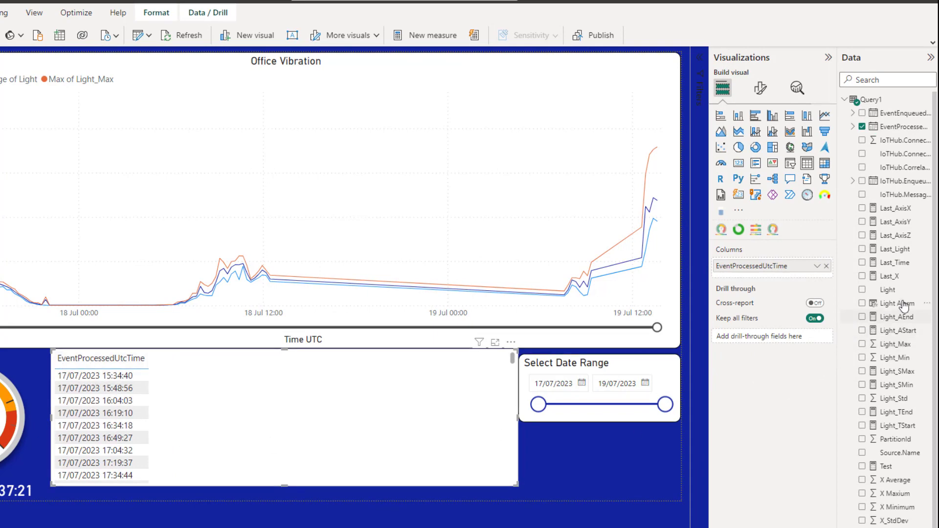
{"action": "left_click_drag", "start_coordinate": [904, 305], "coordinate": [782, 274]}
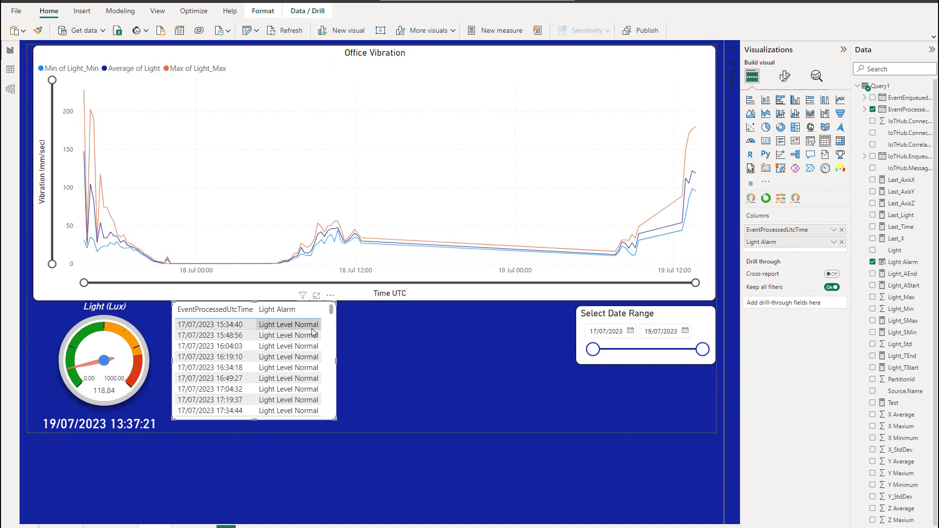
Step: Test cross-filtering by selecting and deselecting the first table row and a recent data point on the line chart
{"action": "left_click", "coordinate": [300, 326]}
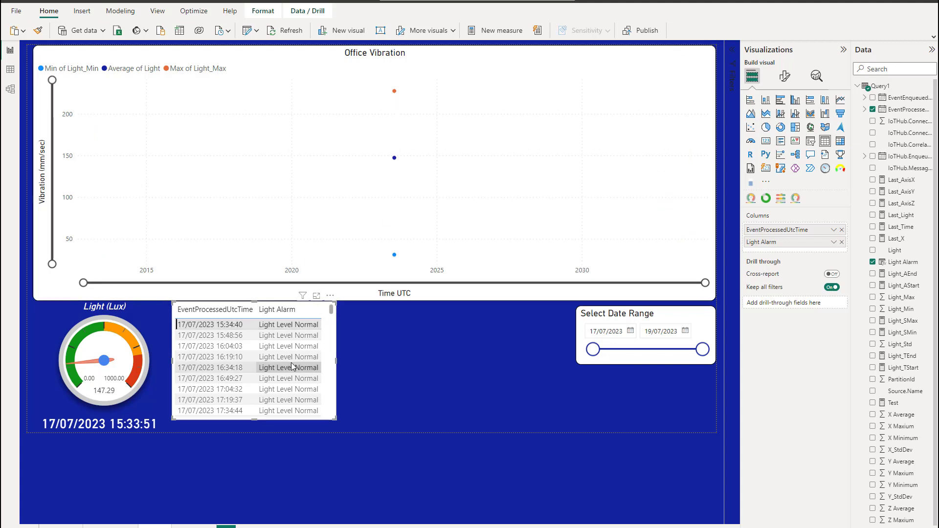
{"action": "left_click", "coordinate": [291, 327]}
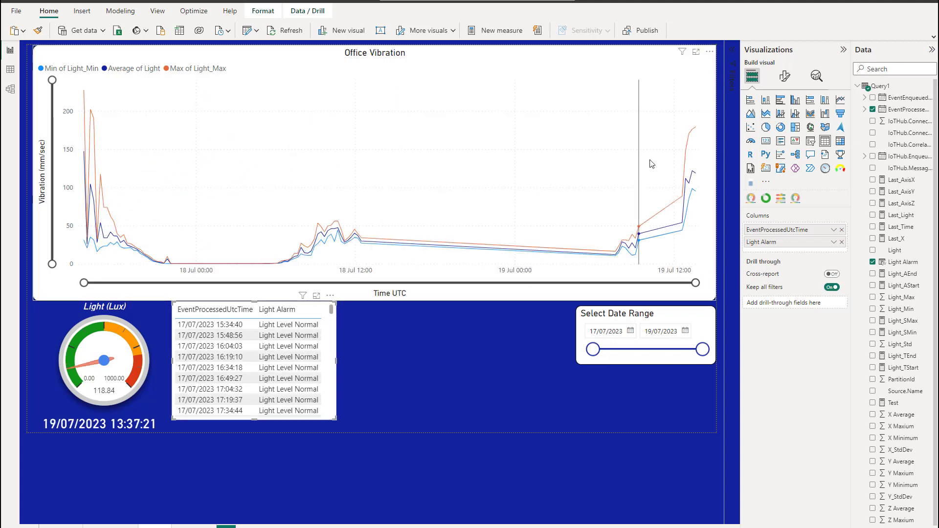
{"action": "left_click", "coordinate": [692, 167]}
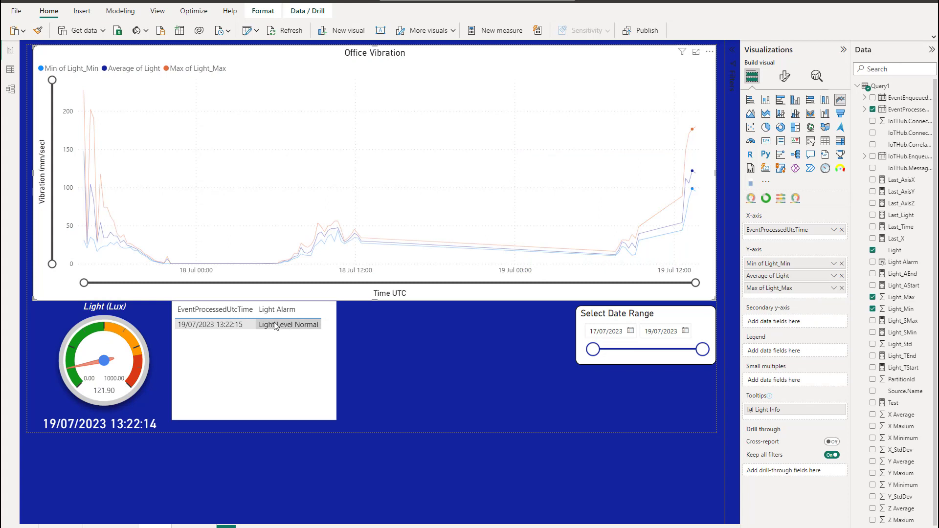
{"action": "left_click", "coordinate": [690, 151]}
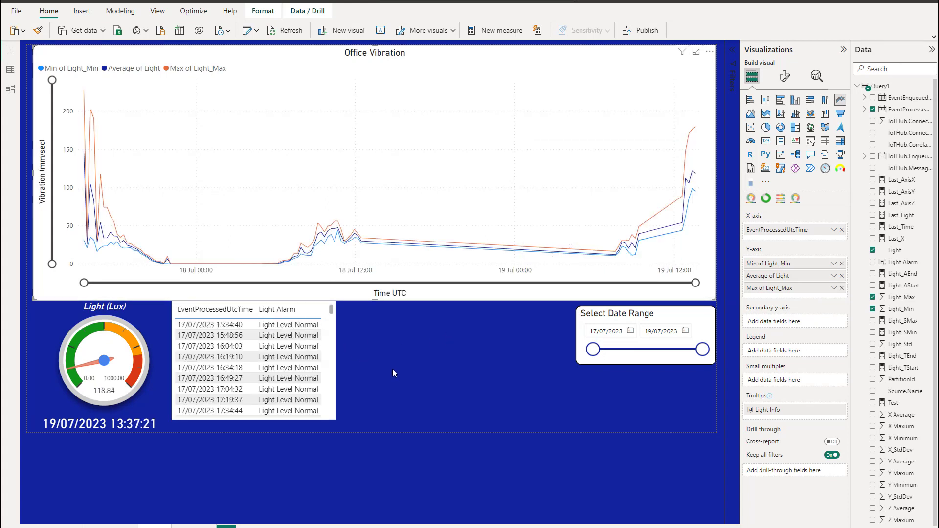
Step: Start background color conditional formatting for the table's Light Alarm field, using the Rules format style
{"action": "left_click", "coordinate": [297, 383]}
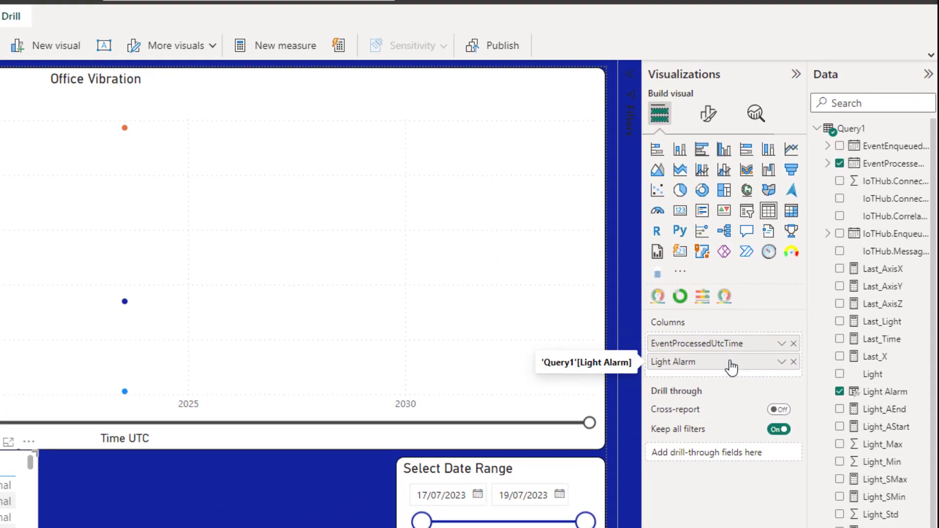
{"action": "right_click", "coordinate": [769, 250]}
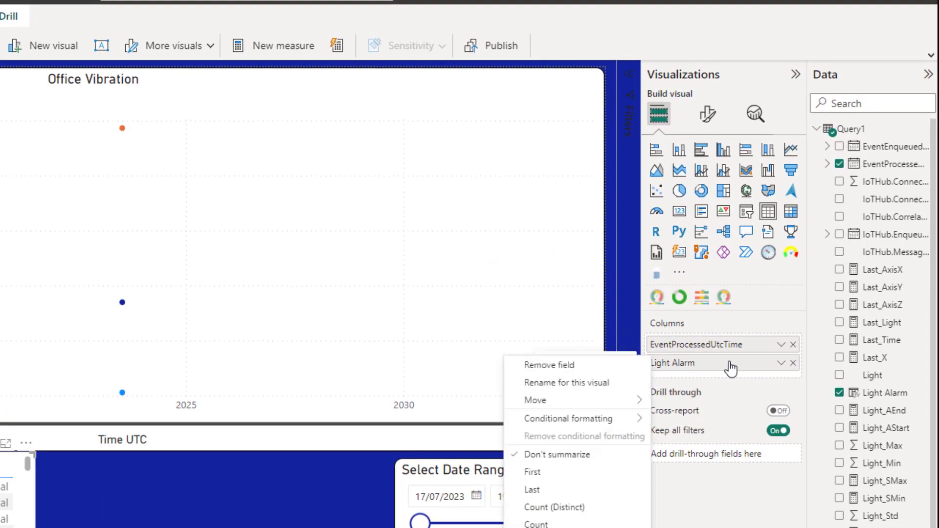
{"action": "mouse_move", "coordinate": [585, 420]}
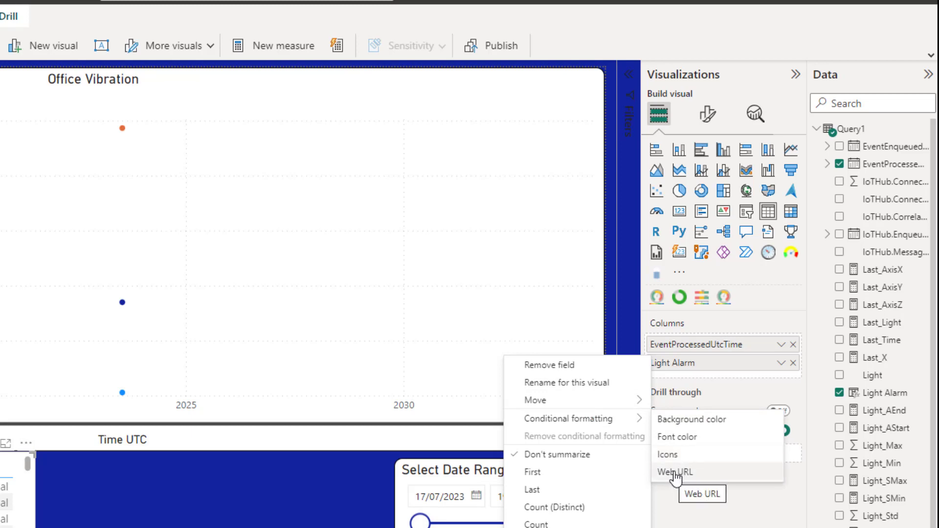
{"action": "left_click", "coordinate": [683, 426]}
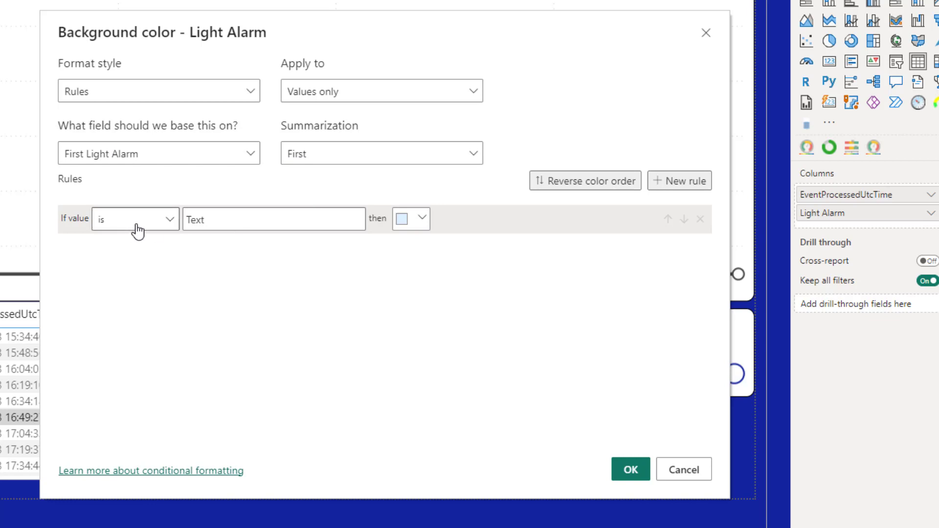
Step: Set the first background color rule to match Light Alarm values that contain "Light Level Normal"
{"action": "left_click", "coordinate": [163, 224]}
{"action": "left_click", "coordinate": [123, 245]}
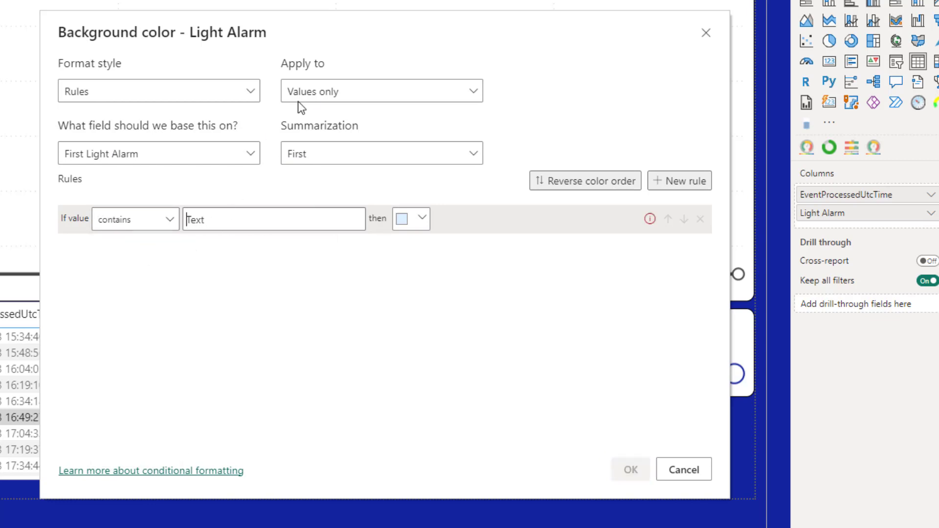
{"action": "left_click_drag", "start_coordinate": [386, 29], "coordinate": [298, 69]}
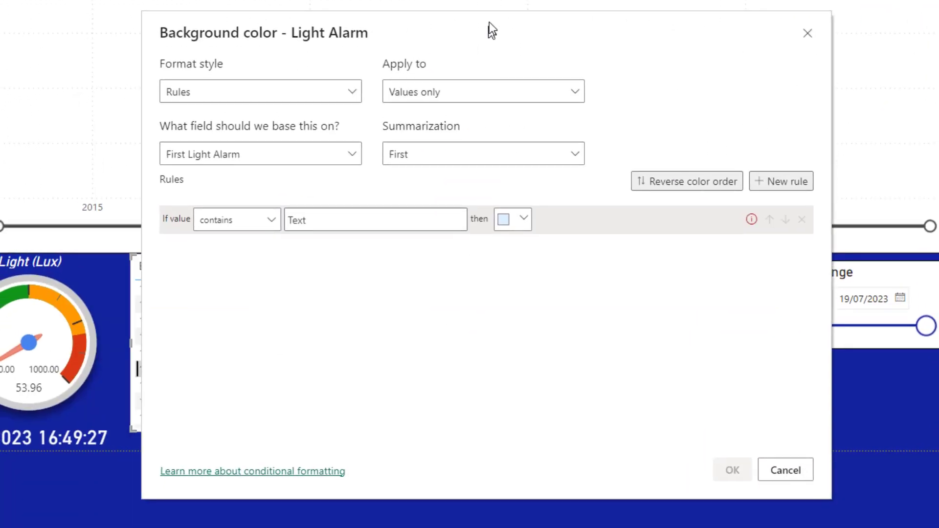
{"action": "left_click", "coordinate": [316, 214]}
{"action": "type", "text": "Light Level Normal"}
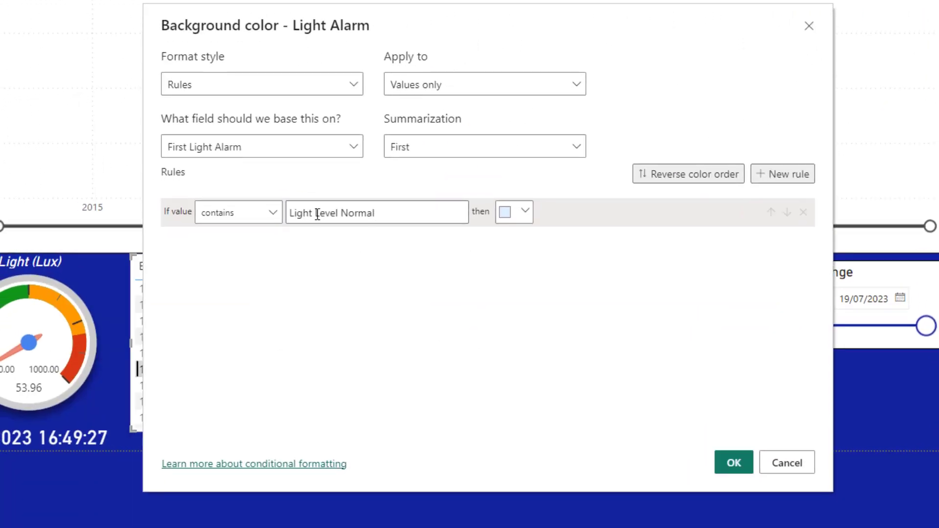
Step: Give the "Light Level Normal" rule a custom bright green color, #05F815
{"action": "left_click", "coordinate": [524, 212]}
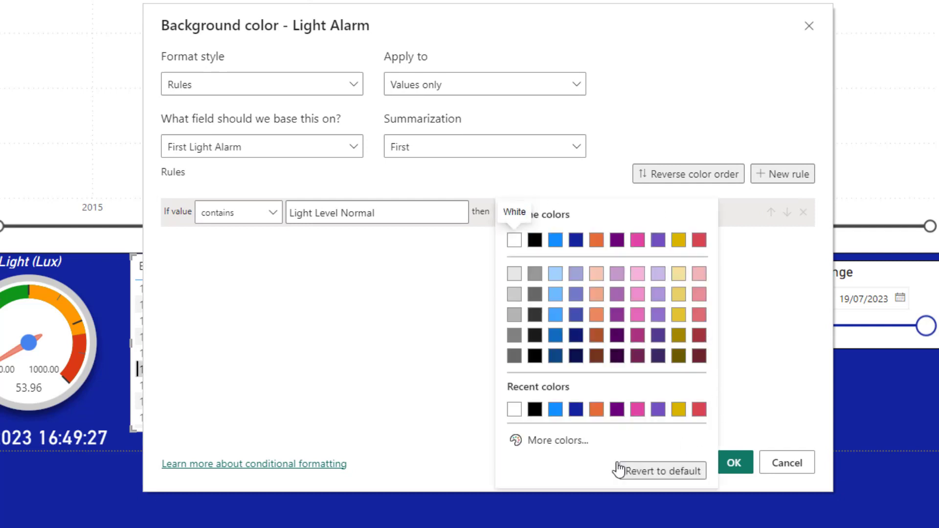
{"action": "left_click", "coordinate": [549, 443]}
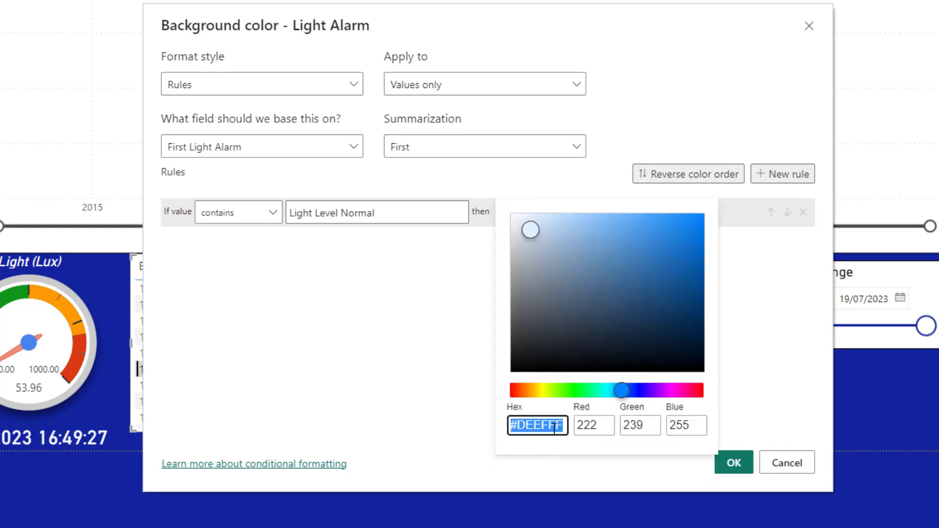
{"action": "left_click", "coordinate": [575, 391]}
{"action": "left_click", "coordinate": [697, 213]}
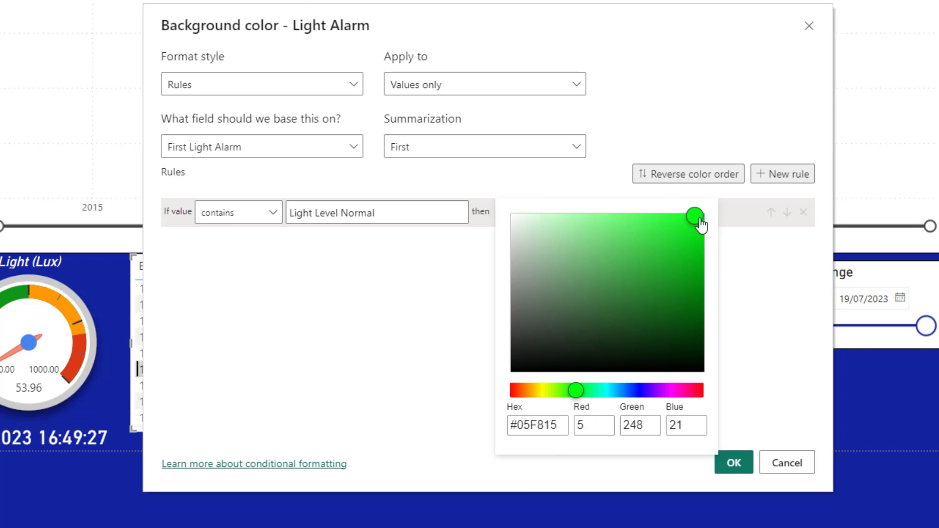
{"action": "left_click", "coordinate": [755, 469]}
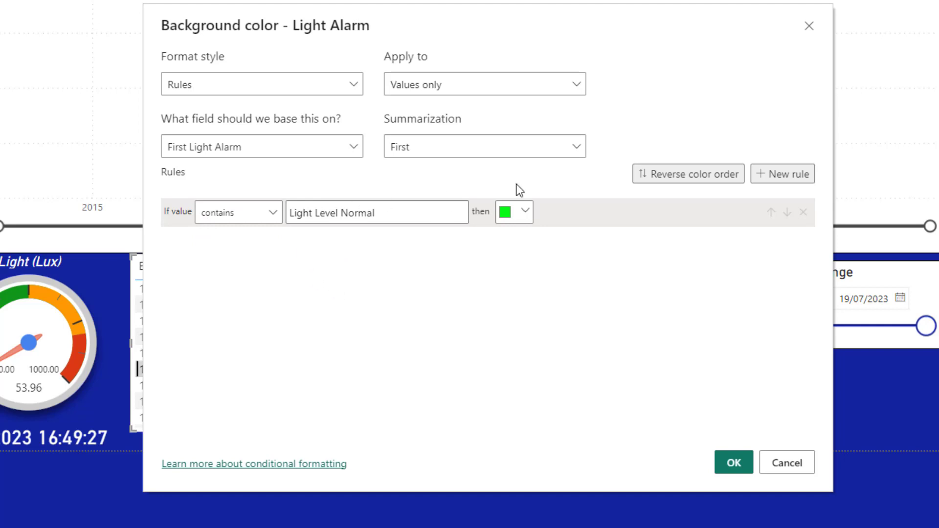
Step: Add a second rule coloring values that contain "Wear Sun Glasses" with the red theme color, and apply the background formatting
{"action": "left_click", "coordinate": [773, 181]}
{"action": "left_click", "coordinate": [269, 245]}
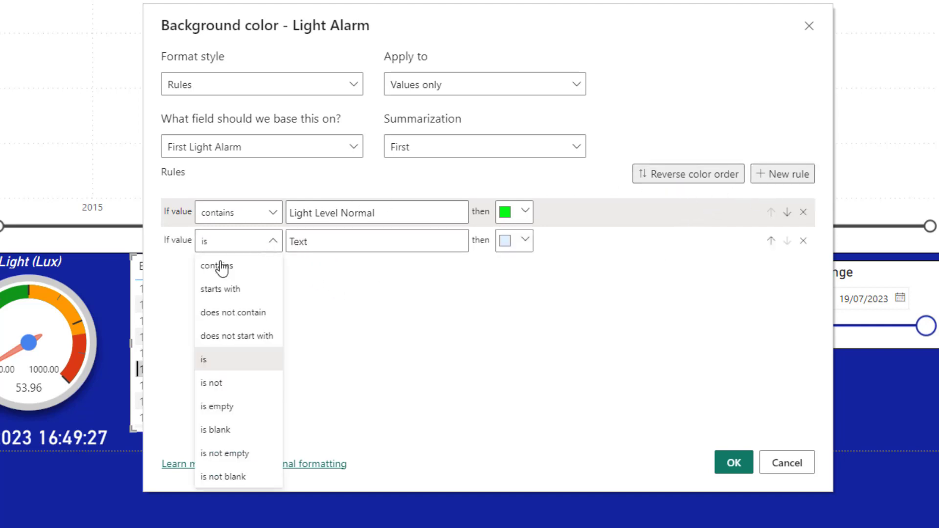
{"action": "left_click", "coordinate": [220, 266]}
{"action": "left_click", "coordinate": [302, 251]}
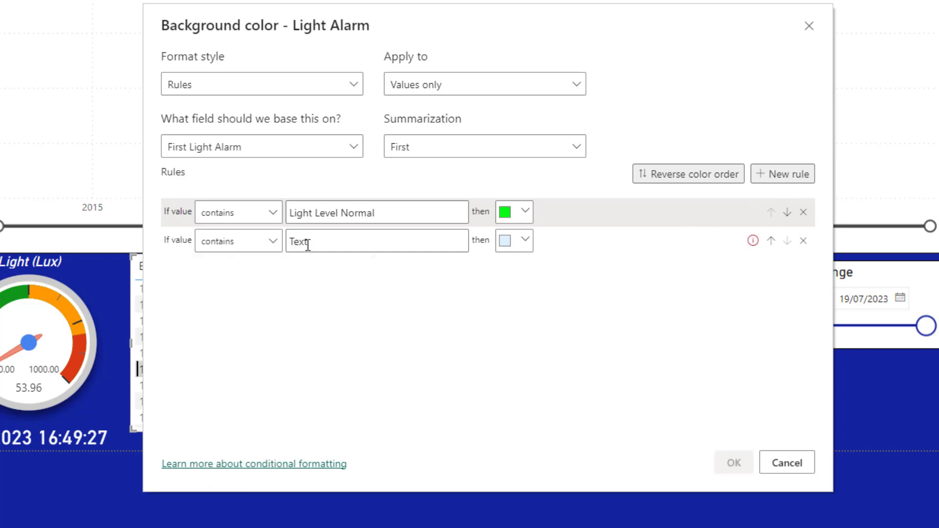
{"action": "type", "text": "Wear Sun Glasses"}
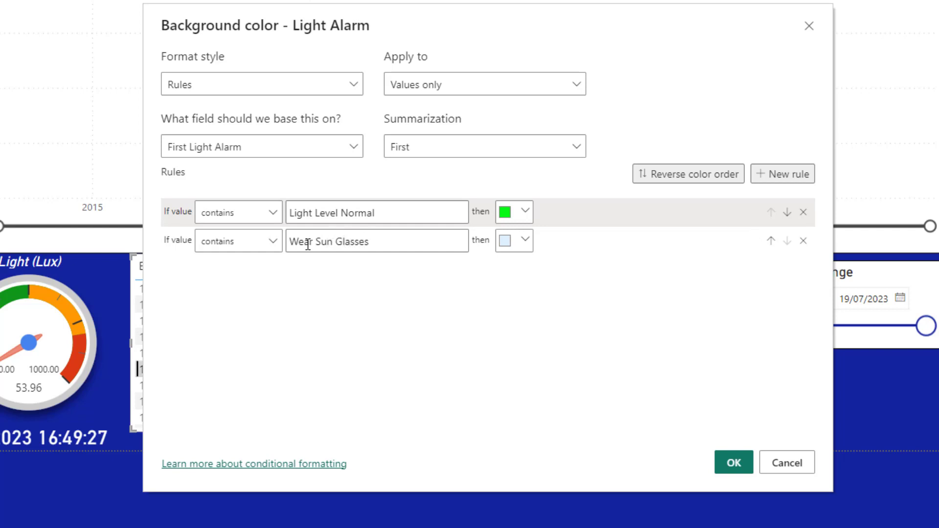
{"action": "left_click", "coordinate": [524, 243]}
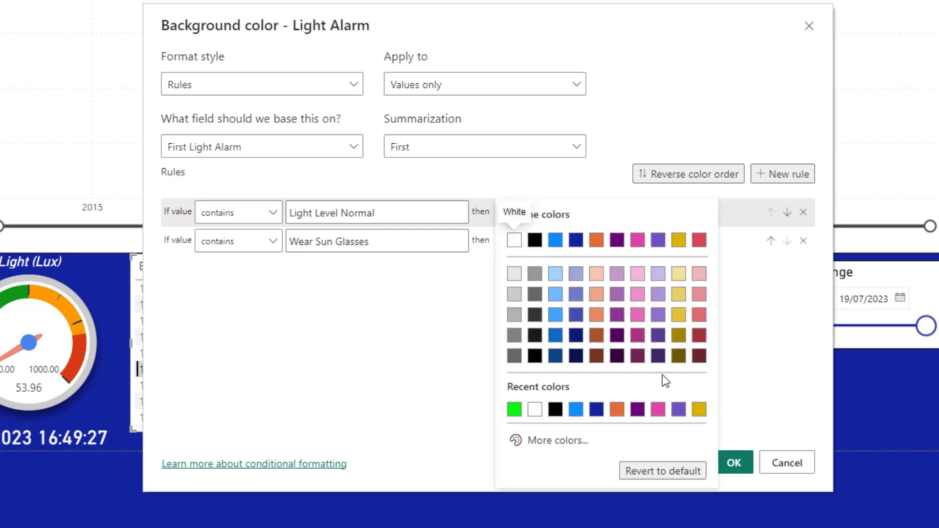
{"action": "left_click", "coordinate": [699, 240]}
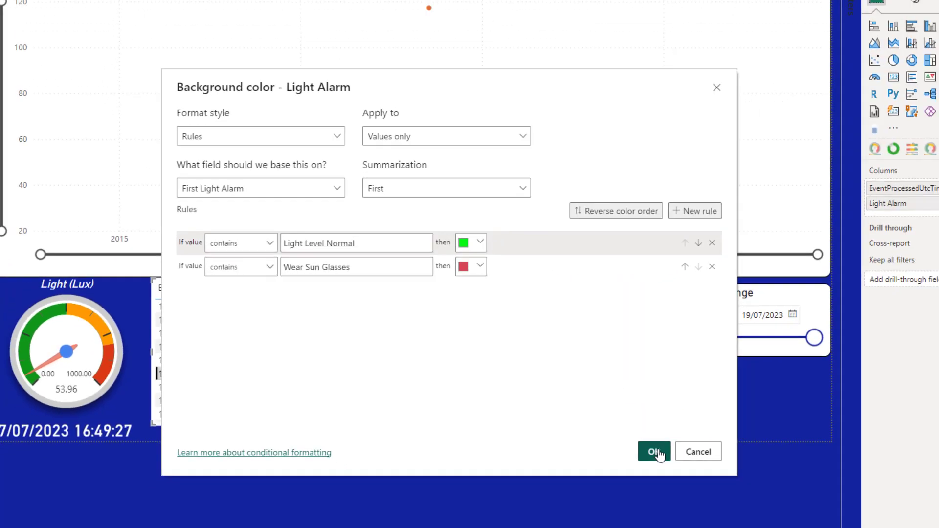
{"action": "left_click", "coordinate": [734, 463]}
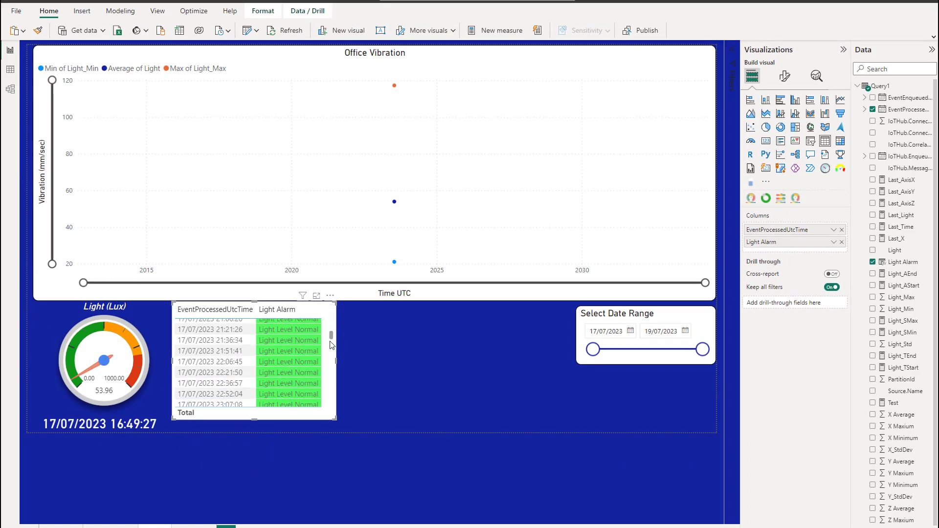
Step: Check the color coding down the table's rows and review the Light Alarm background color rules
{"action": "left_click_drag", "start_coordinate": [331, 317], "coordinate": [325, 416]}
{"action": "left_click", "coordinate": [251, 277]}
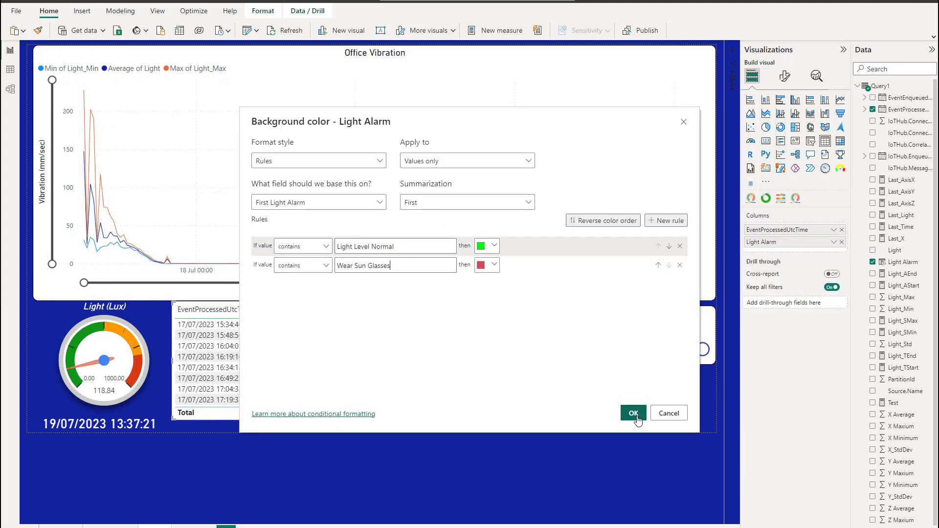
{"action": "left_click", "coordinate": [632, 413]}
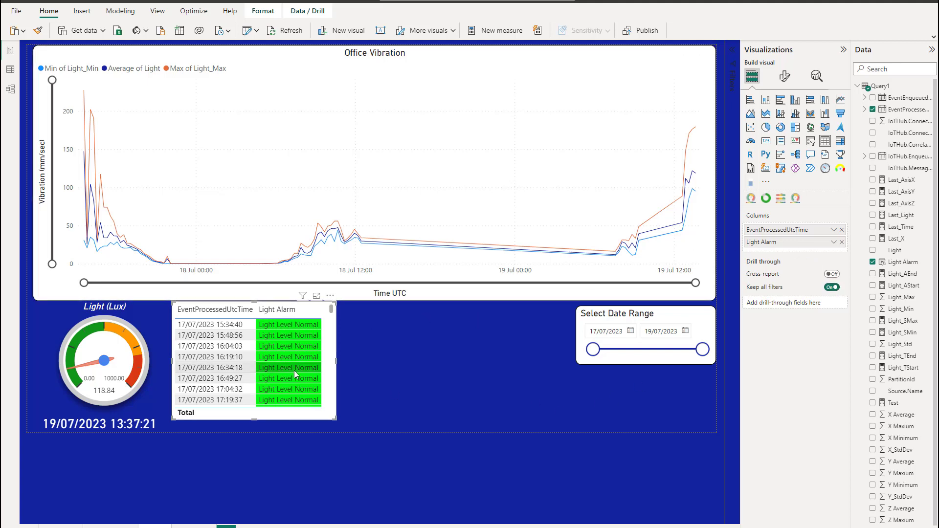
Step: Start a rules-based font color format for the table's Light Alarm field, matching values that contain "Wear Sun Glasses"
{"action": "right_click", "coordinate": [785, 244]}
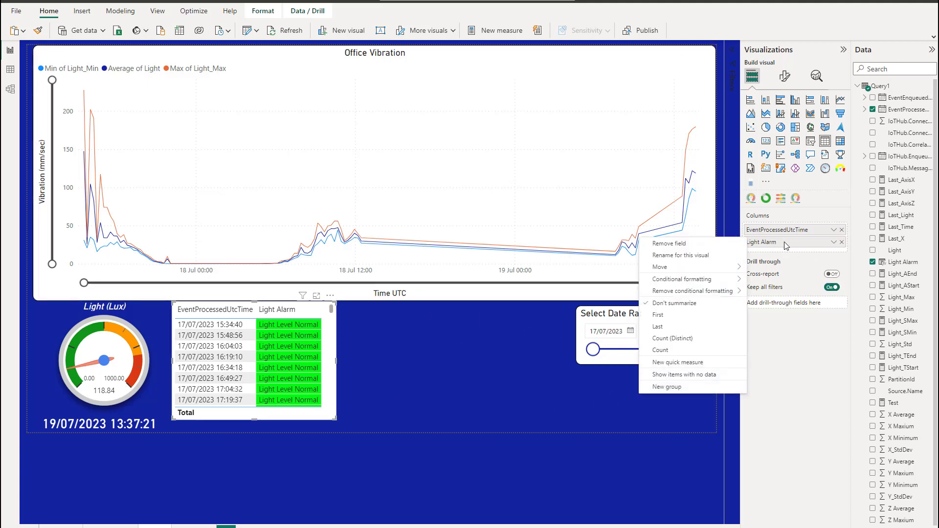
{"action": "mouse_move", "coordinate": [709, 280]}
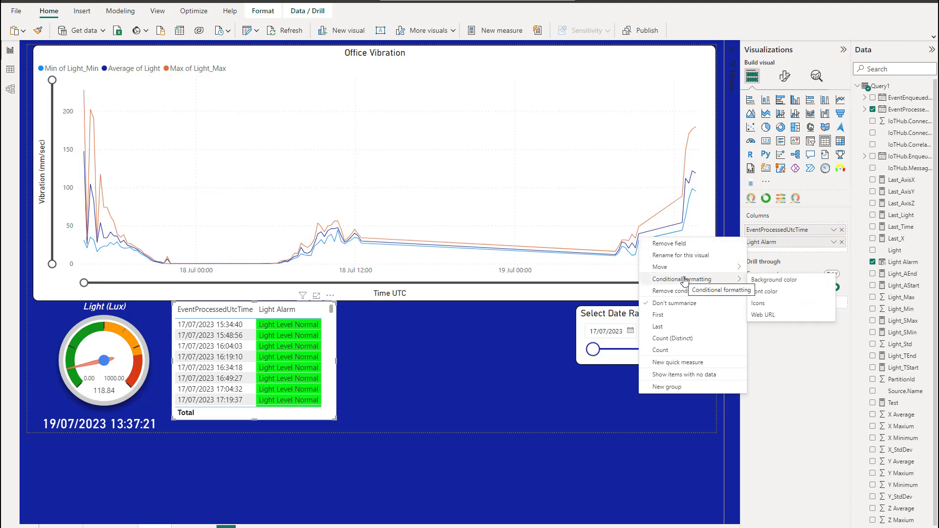
{"action": "left_click", "coordinate": [785, 296]}
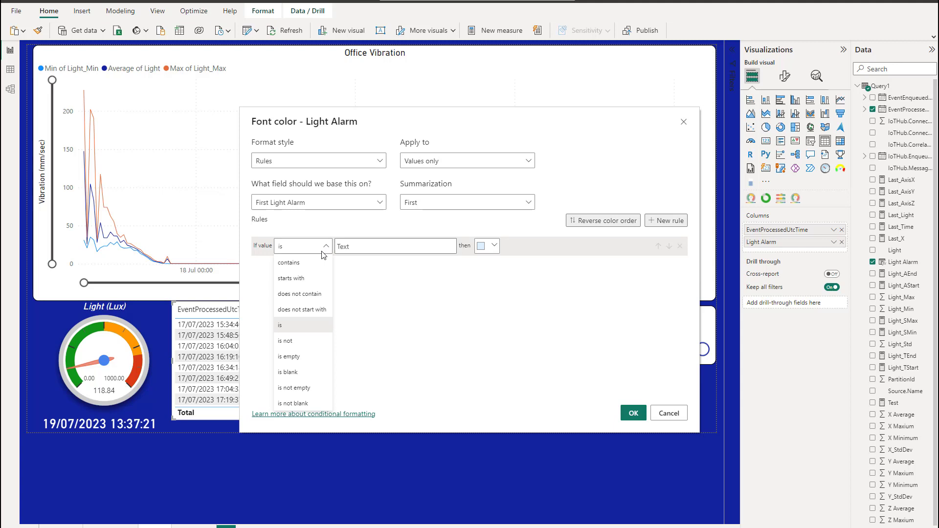
{"action": "left_click", "coordinate": [288, 263]}
{"action": "left_click", "coordinate": [342, 247]}
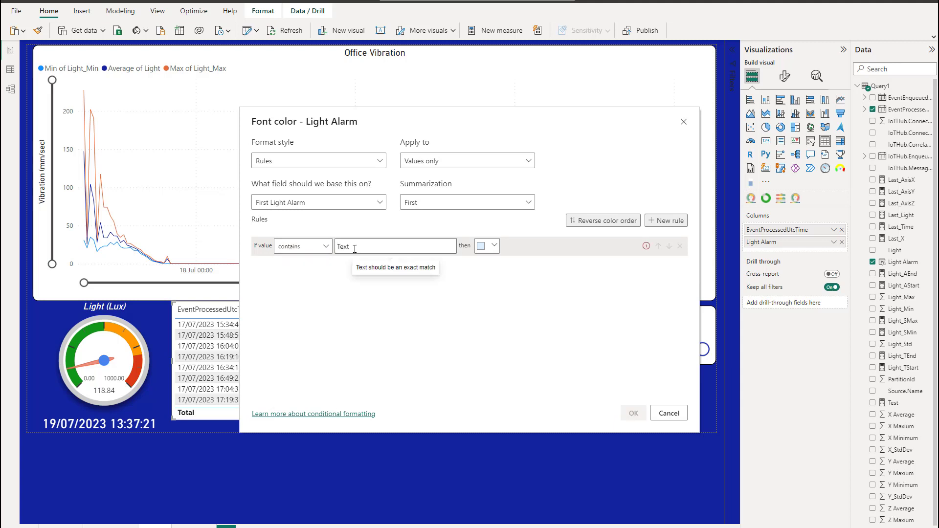
{"action": "type", "text": "Wear Sun Glasses"}
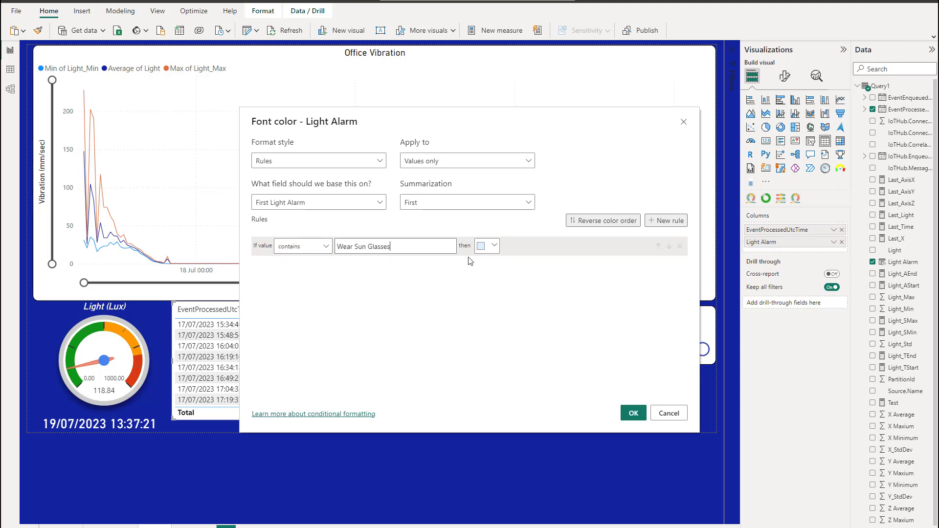
Step: Choose a custom bright yellow for the "Wear Sun Glasses" font color rule and apply the formatting
{"action": "left_click", "coordinate": [490, 246]}
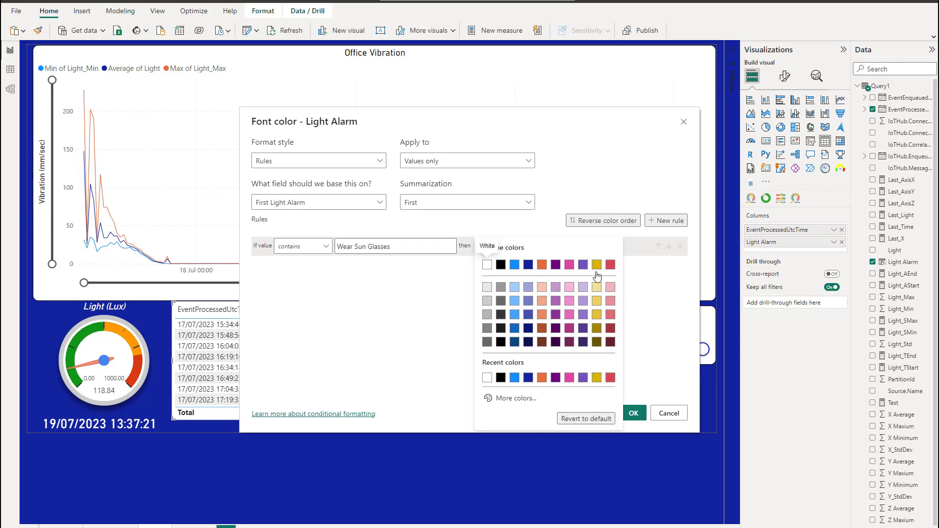
{"action": "left_click", "coordinate": [516, 398]}
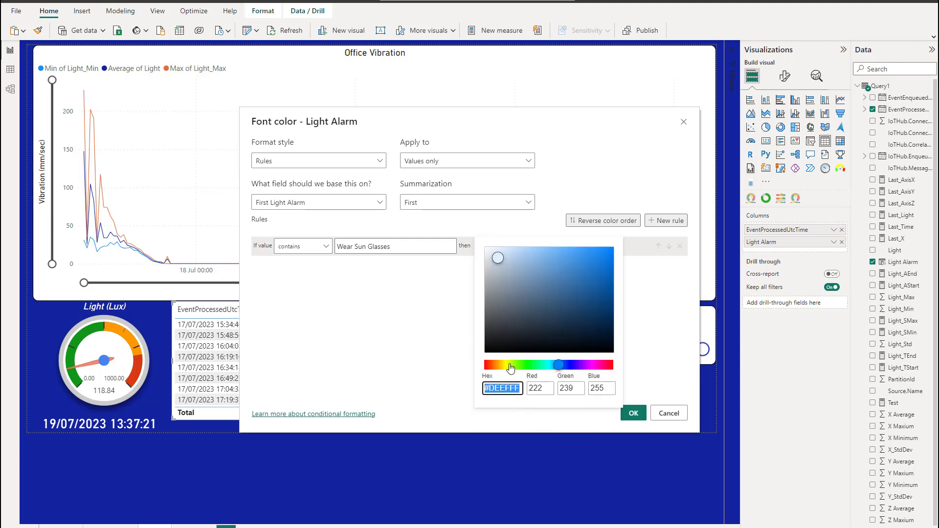
{"action": "left_click_drag", "start_coordinate": [510, 365], "coordinate": [507, 365]}
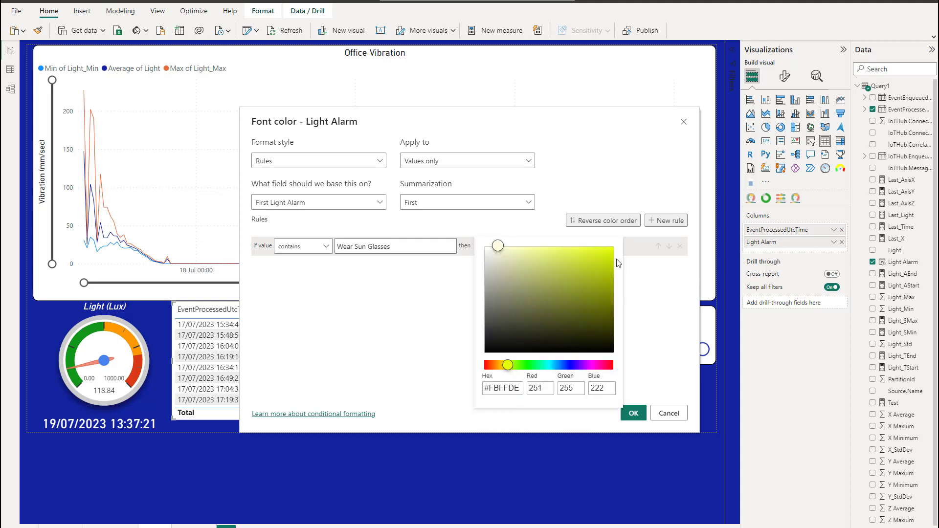
{"action": "left_click_drag", "start_coordinate": [611, 254], "coordinate": [610, 249]}
{"action": "left_click", "coordinate": [633, 413]}
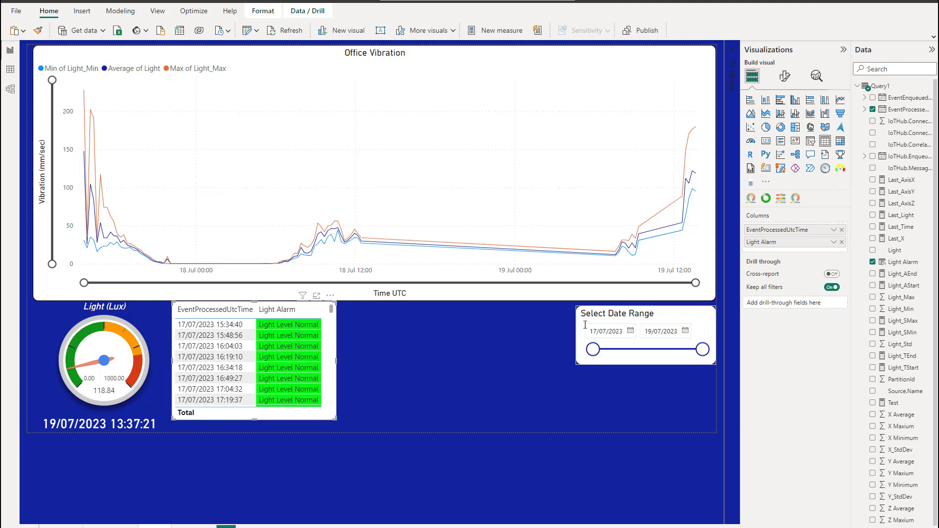
Step: Turn off the totals row in the Light Alarm table
{"action": "left_click", "coordinate": [783, 77]}
{"action": "left_click", "coordinate": [759, 224]}
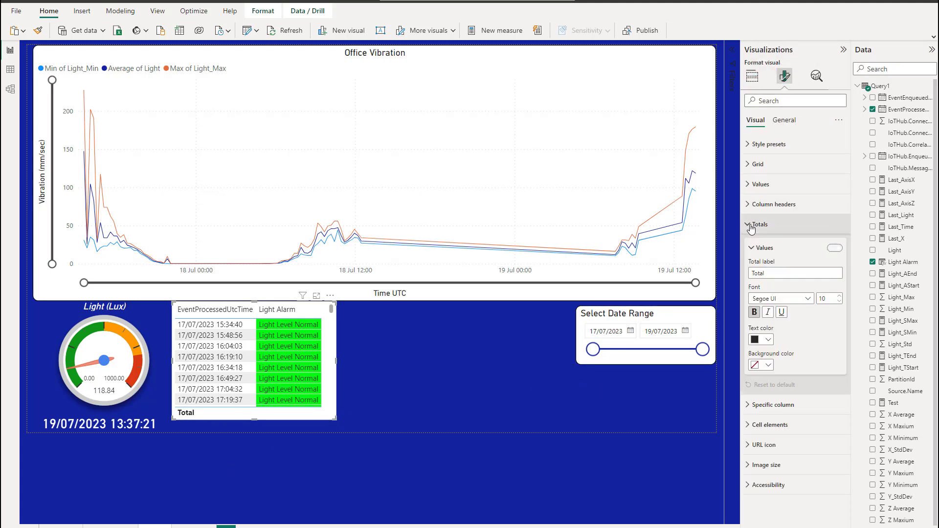
{"action": "left_click", "coordinate": [841, 250]}
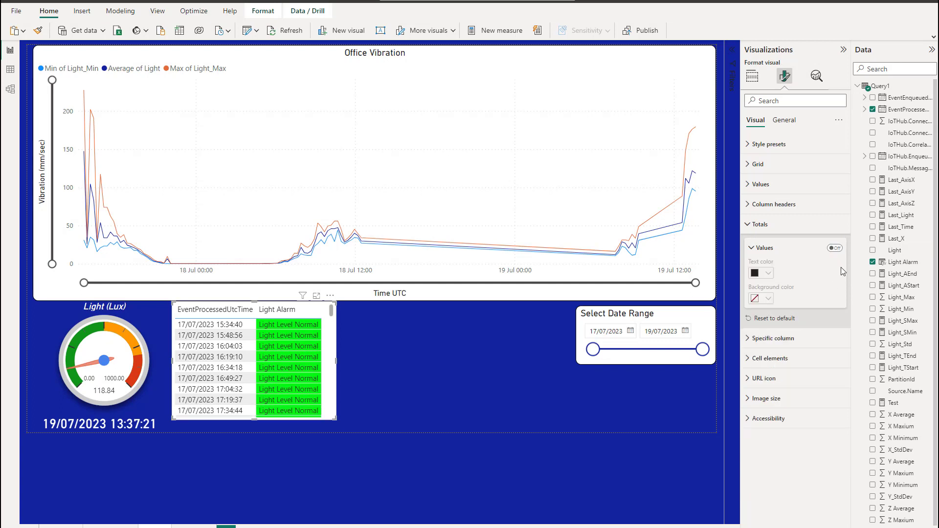
Step: Turn on the visual border for the Light Alarm table
{"action": "left_click", "coordinate": [785, 121]}
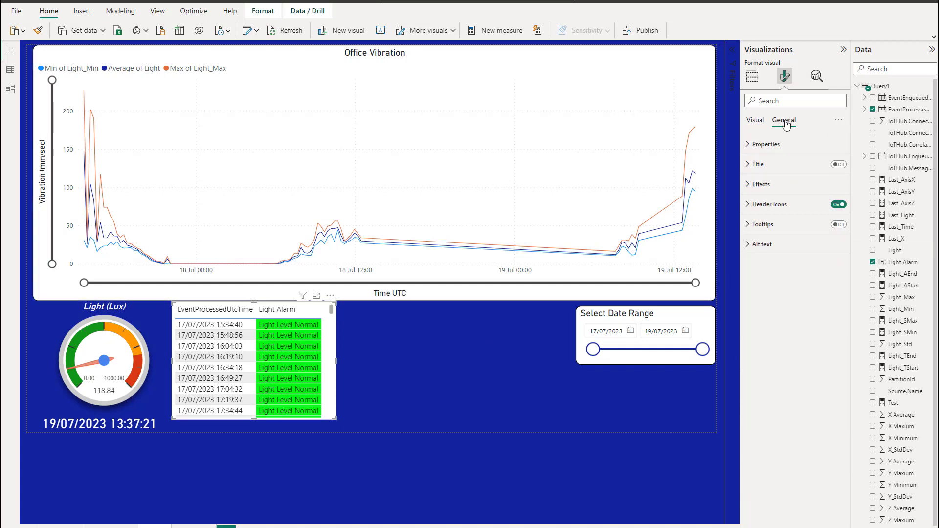
{"action": "left_click", "coordinate": [747, 185]}
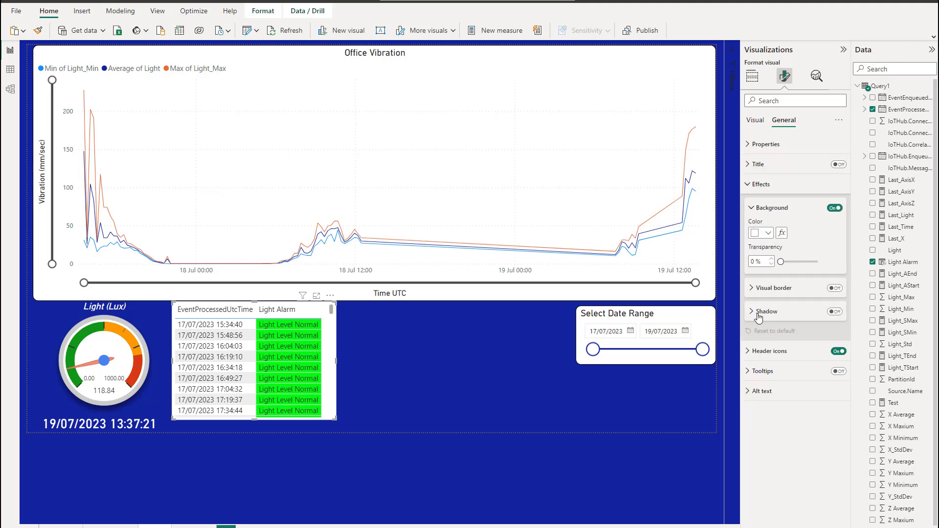
{"action": "left_click", "coordinate": [754, 289]}
{"action": "left_click", "coordinate": [825, 290]}
{"action": "left_click", "coordinate": [835, 288]}
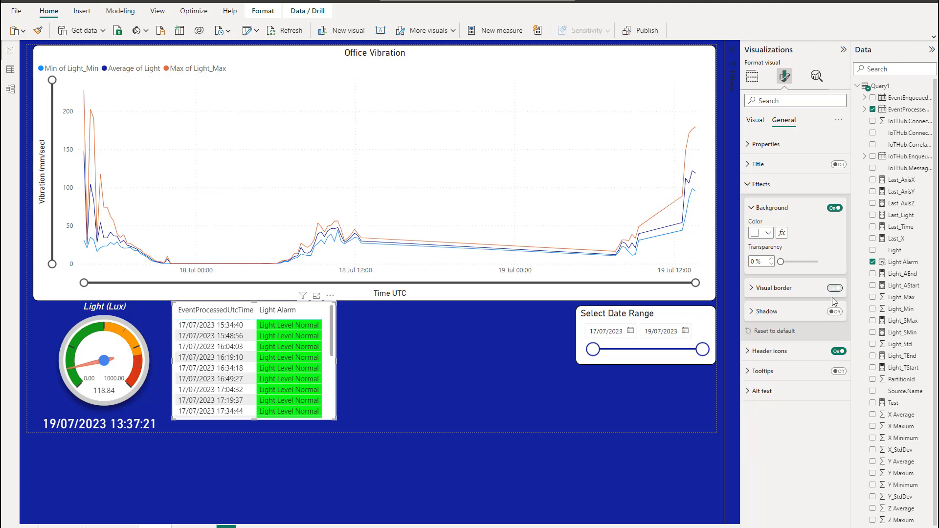
Step: Set the table border's rounded corners to 10 px and shrink the table slightly from its lower corner
{"action": "left_click", "coordinate": [753, 290]}
{"action": "left_click", "coordinate": [772, 339]}
{"action": "left_click", "coordinate": [772, 338]}
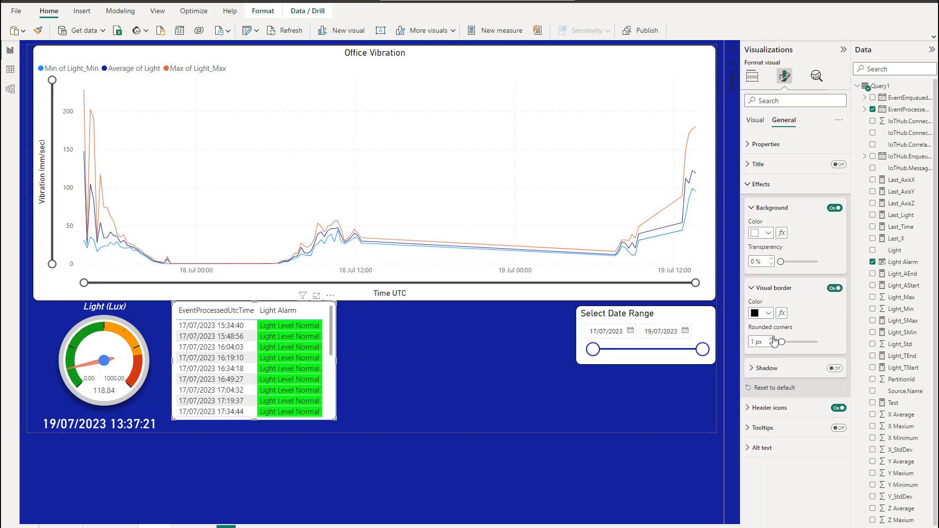
{"action": "left_click", "coordinate": [772, 339]}
{"action": "left_click", "coordinate": [772, 339]}
{"action": "left_click", "coordinate": [772, 339]}
{"action": "left_click", "coordinate": [772, 339]}
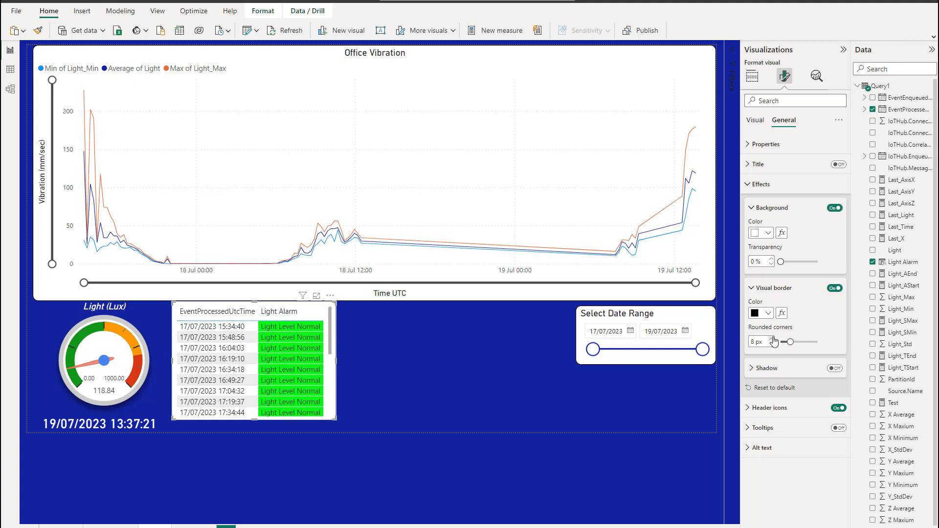
{"action": "left_click", "coordinate": [772, 340]}
{"action": "left_click", "coordinate": [772, 340]}
{"action": "left_click", "coordinate": [772, 340]}
{"action": "mouse_move", "coordinate": [335, 419]}
{"action": "left_mouse_down"}
{"action": "mouse_move", "coordinate": [327, 421]}
{"action": "mouse_move", "coordinate": [379, 388]}
{"action": "mouse_move", "coordinate": [337, 381]}
{"action": "mouse_move", "coordinate": [335, 413]}
{"action": "left_mouse_up"}
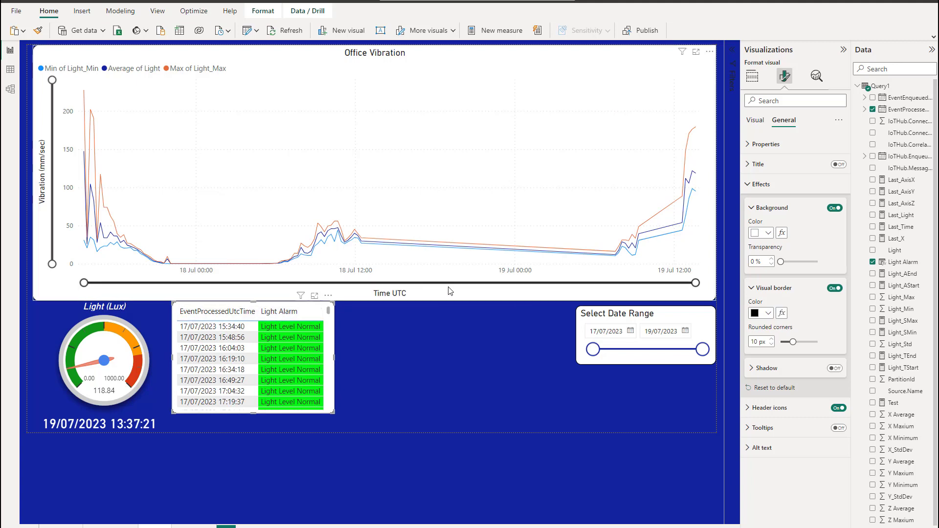
Step: Try the Flashy rows style preset on the Light Alarm table, return it to Default and deselect the table
{"action": "left_click", "coordinate": [756, 121]}
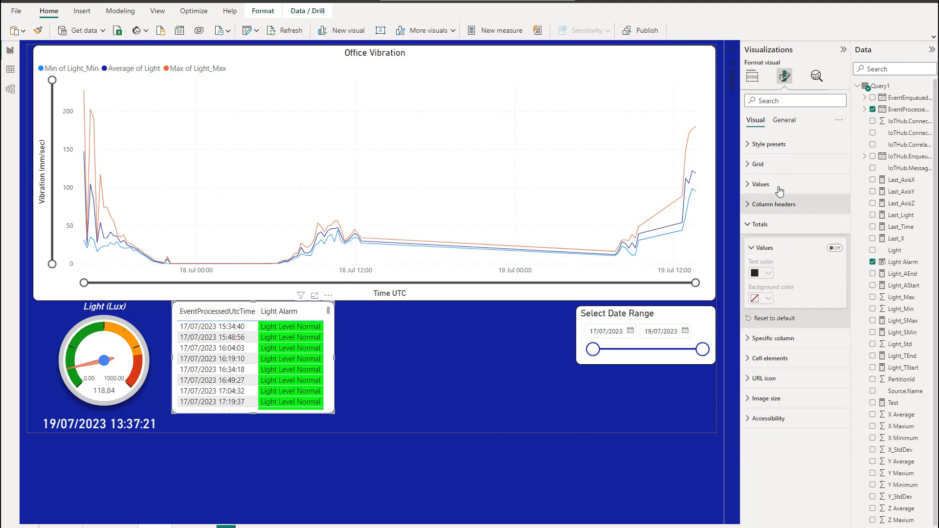
{"action": "left_click", "coordinate": [751, 144]}
{"action": "left_click", "coordinate": [758, 206]}
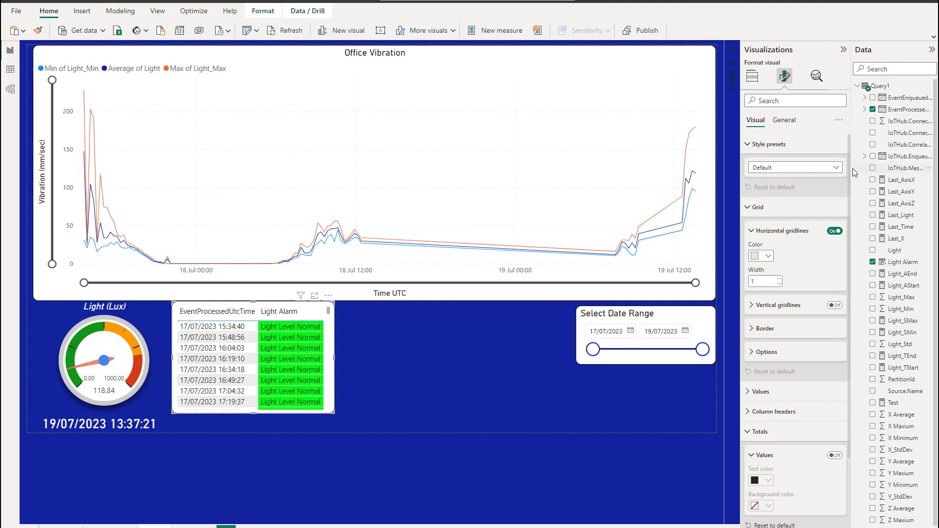
{"action": "left_click", "coordinate": [835, 168]}
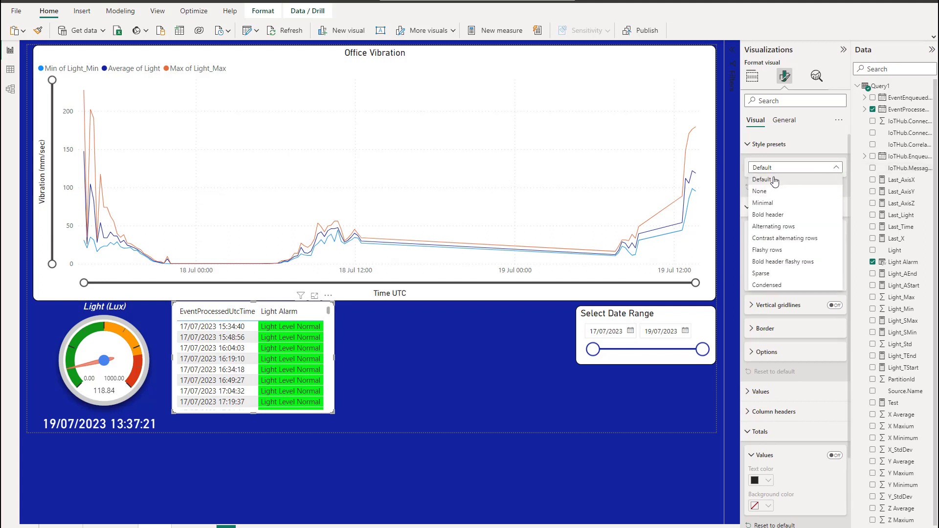
{"action": "left_click", "coordinate": [783, 250]}
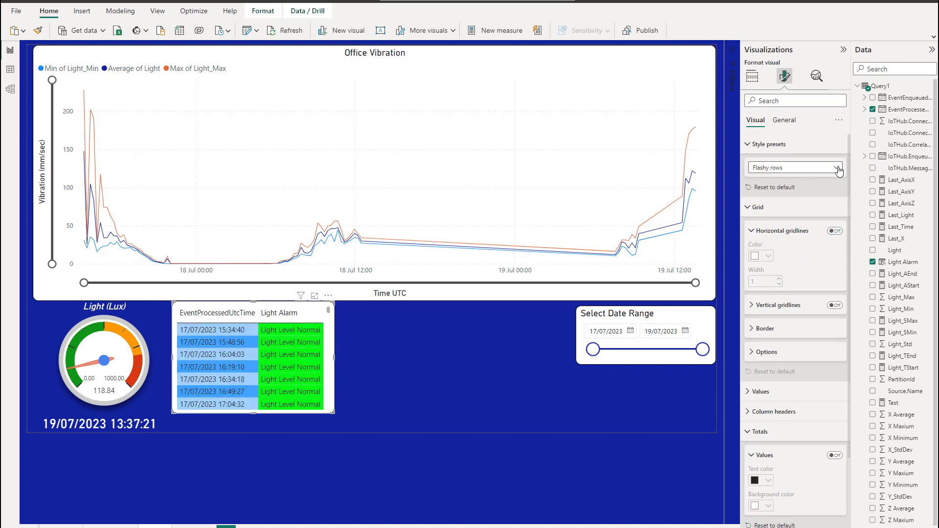
{"action": "left_click", "coordinate": [779, 168]}
{"action": "left_click", "coordinate": [779, 180]}
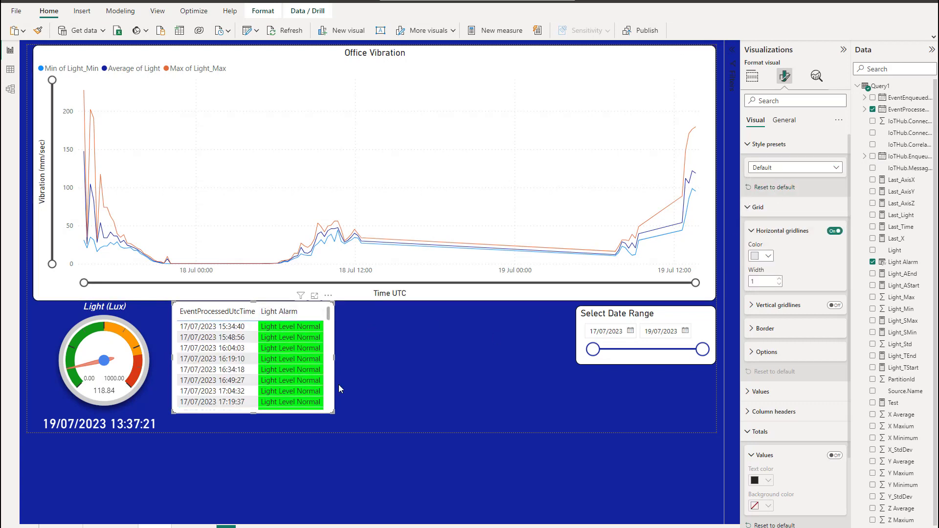
{"action": "left_click", "coordinate": [480, 380]}
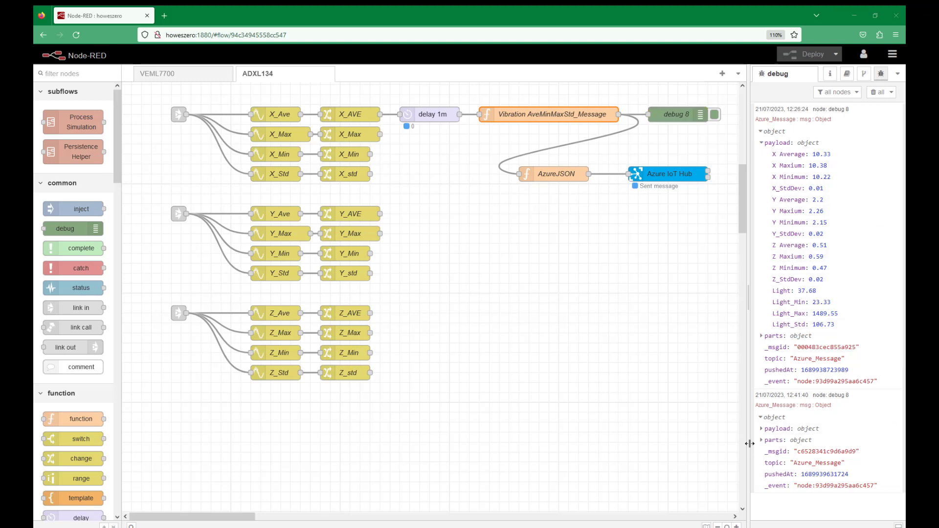
Step: Expand the payload of the latest Azure_Message in the Node-RED debug output and review its light values
{"action": "left_click", "coordinate": [761, 432]}
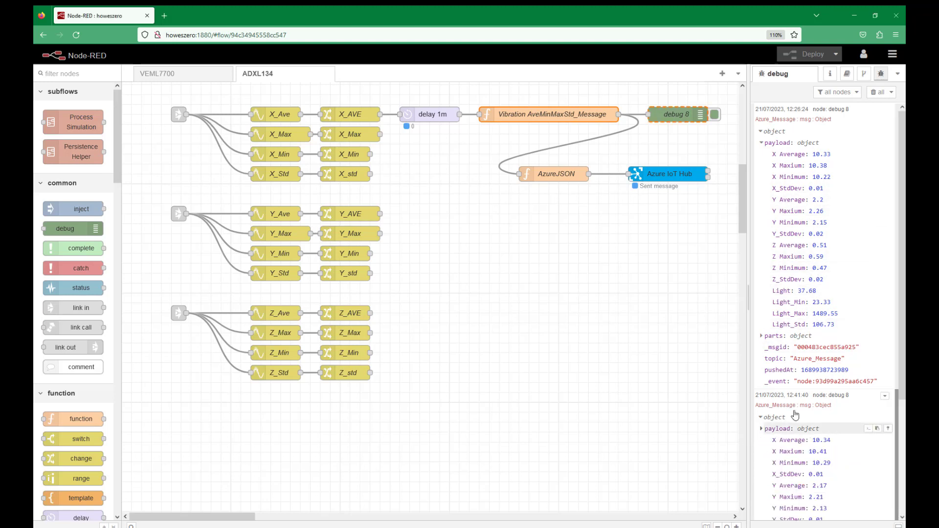
{"action": "scroll", "coordinate": [826, 431], "scroll_direction": "down", "scroll_amount": 5}
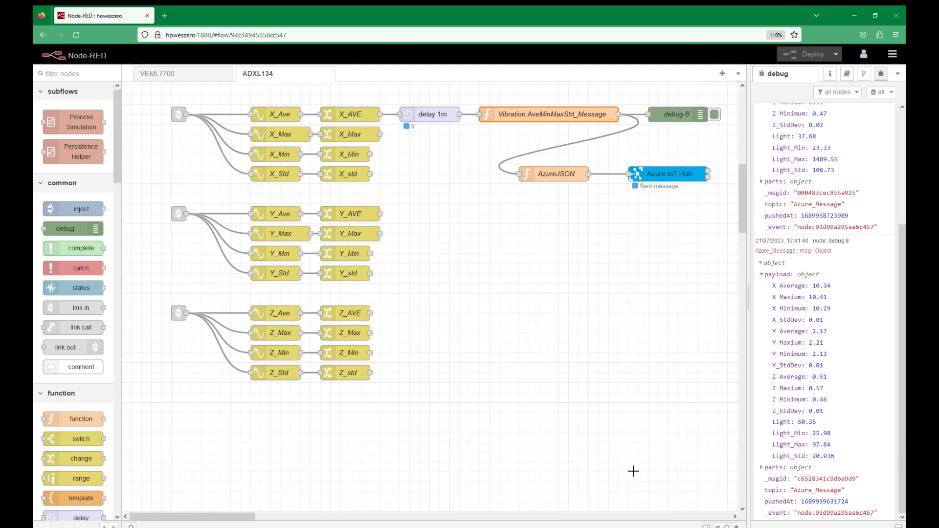
Step: Switch back to Power BI Desktop and refresh the report's data
{"action": "left_click", "coordinate": [853, 15]}
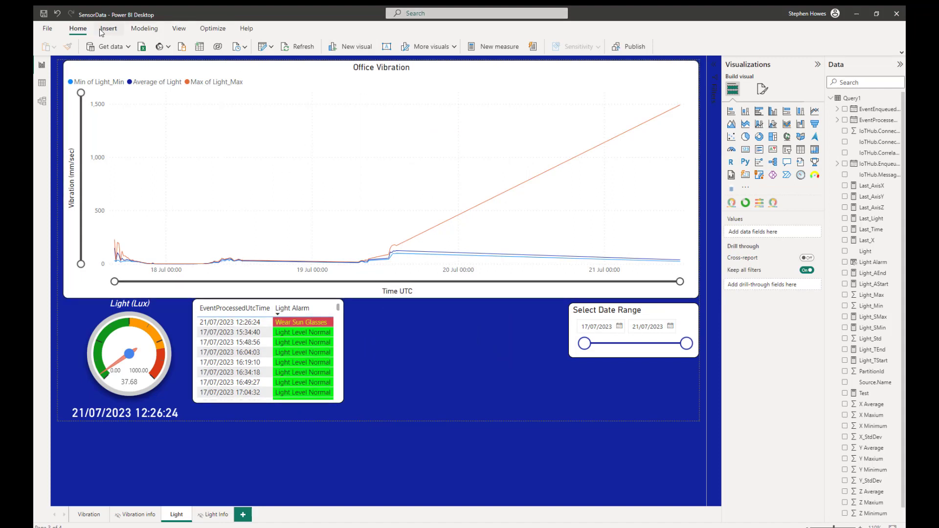
{"action": "left_click", "coordinate": [296, 48]}
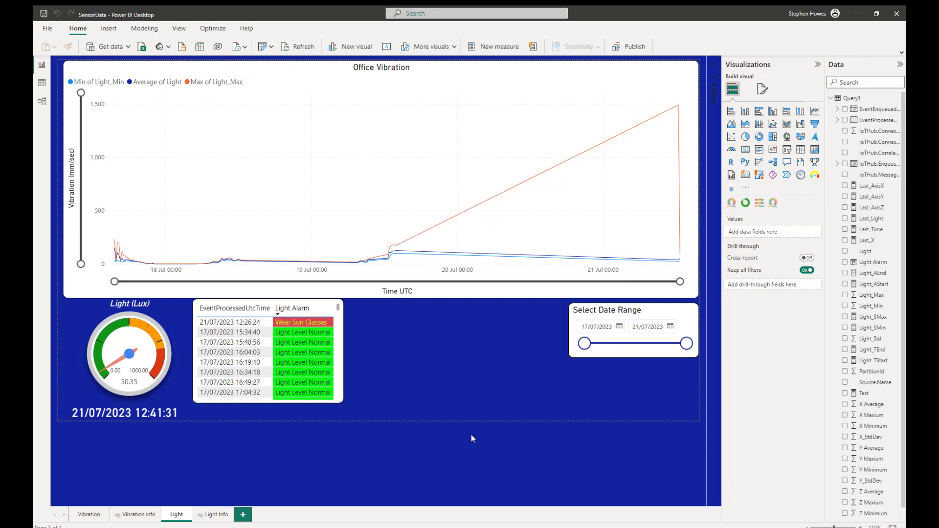
{"action": "scroll", "coordinate": [336, 332], "scroll_direction": "down", "scroll_amount": 5}
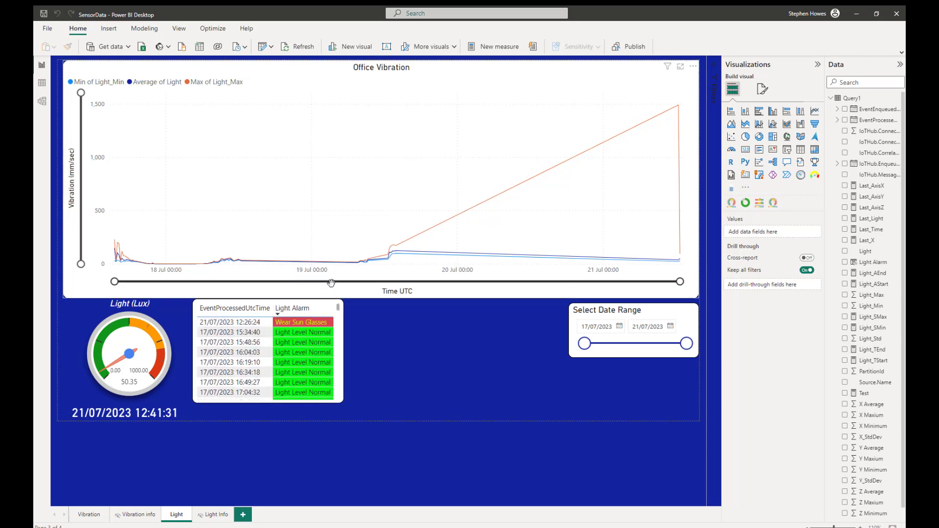
Step: Sort the Light Alarm table by EventProcessedUtcTime with the newest entries first
{"action": "left_click", "coordinate": [254, 311]}
{"action": "left_click", "coordinate": [205, 313]}
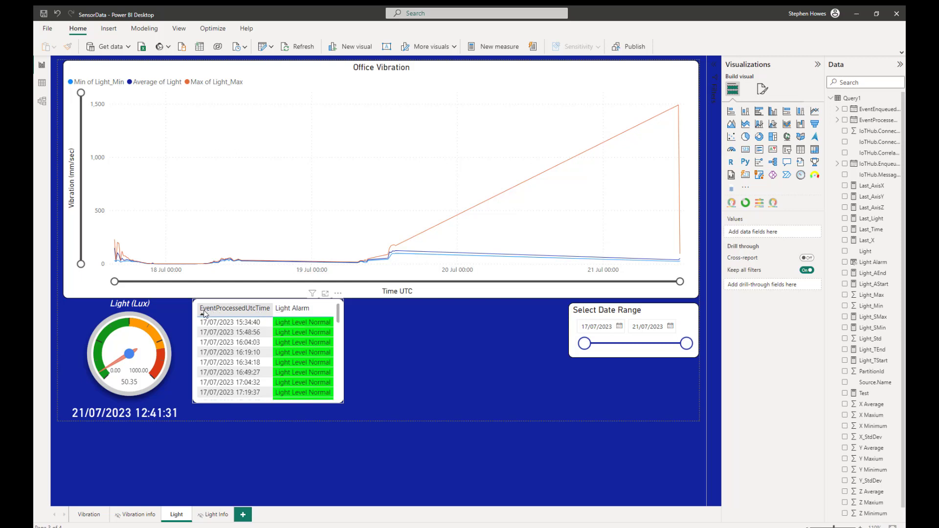
{"action": "left_click", "coordinate": [204, 313]}
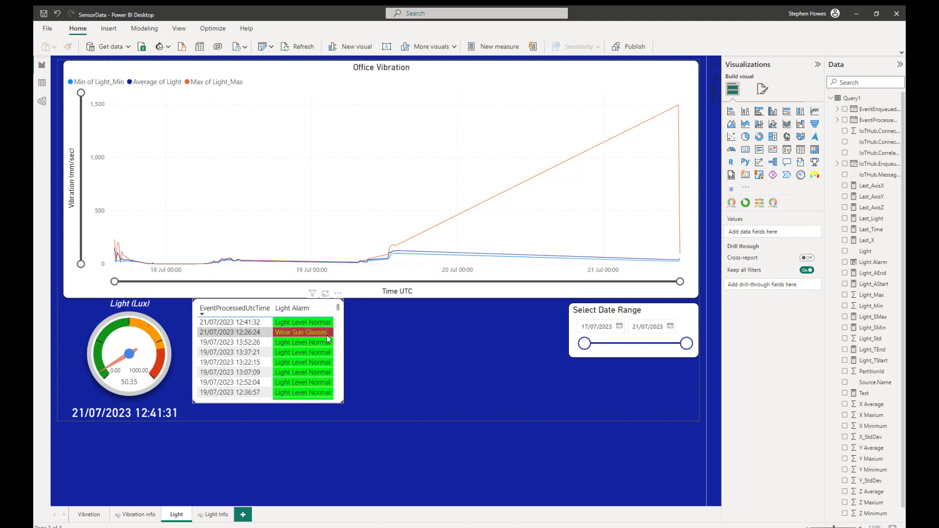
{"action": "mouse_move", "coordinate": [679, 104]}
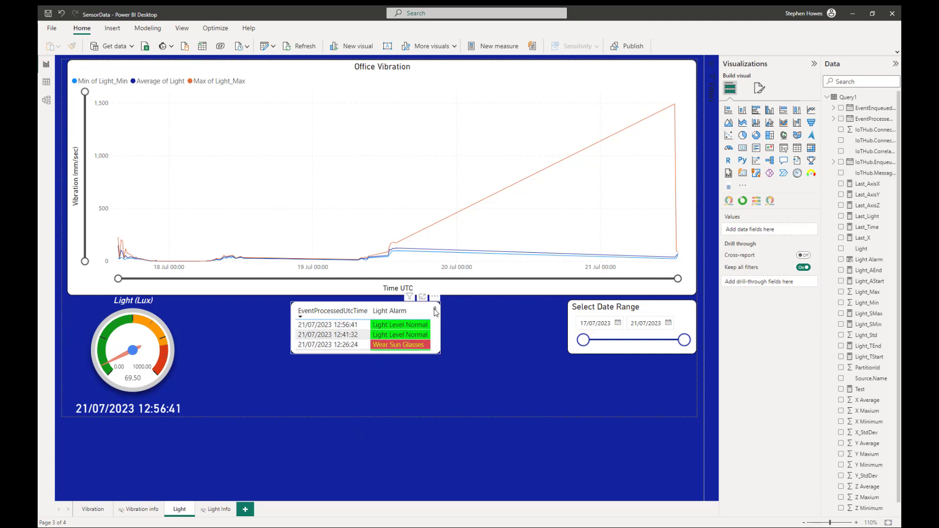
Step: Look through the Light Alarm table down to its oldest entries and return to the newest ones
{"action": "left_click_drag", "start_coordinate": [436, 311], "coordinate": [440, 358]}
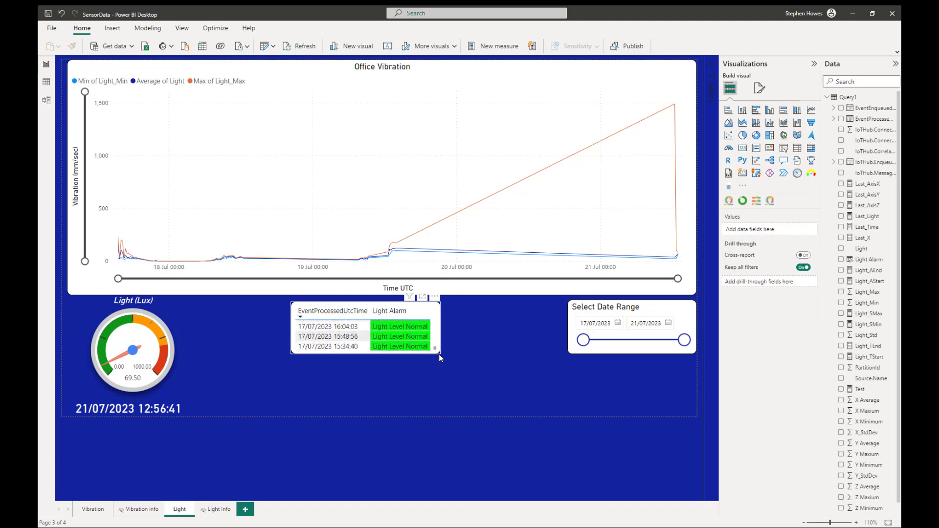
{"action": "scroll", "coordinate": [377, 338], "scroll_direction": "up", "scroll_amount": 10}
{"action": "left_click", "coordinate": [376, 334]}
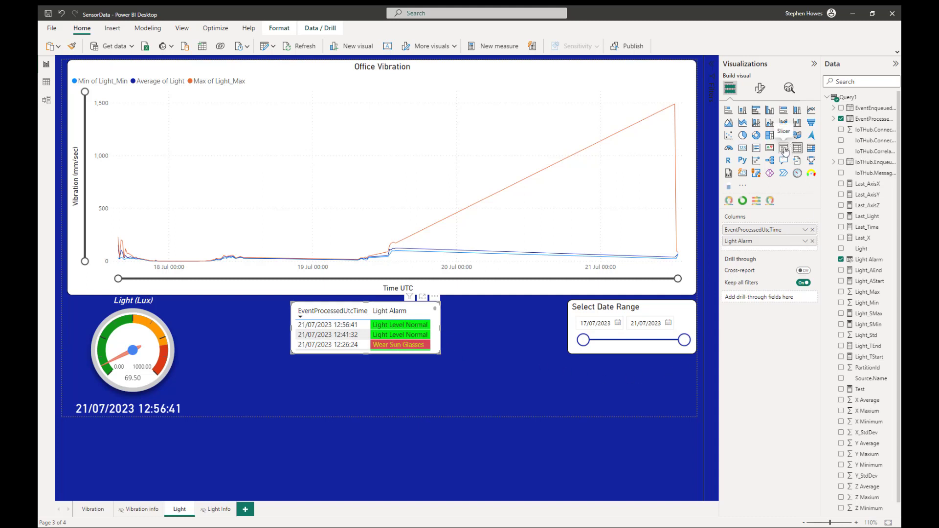
Step: Add a slicer on the Light Alarm field beside the table and shorten it to the date range slicer's lower edge
{"action": "left_click", "coordinate": [509, 397]}
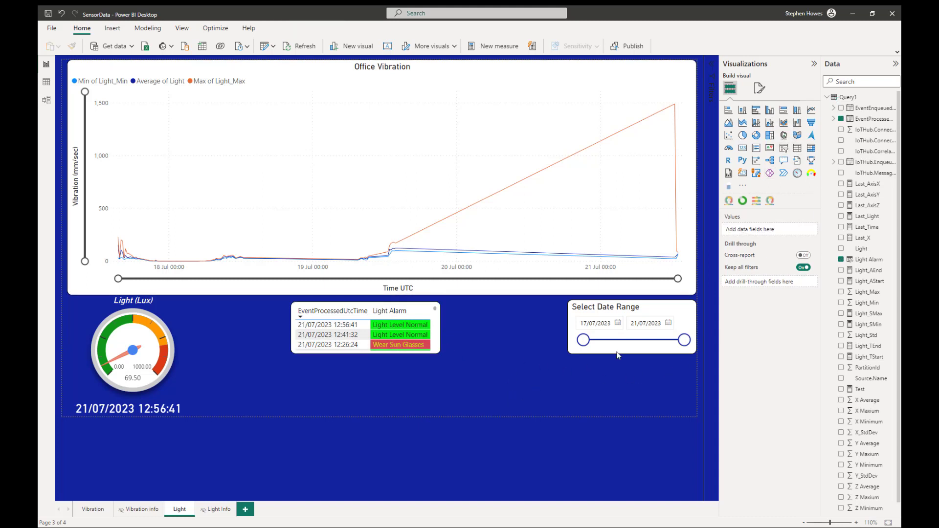
{"action": "left_click", "coordinate": [783, 149]}
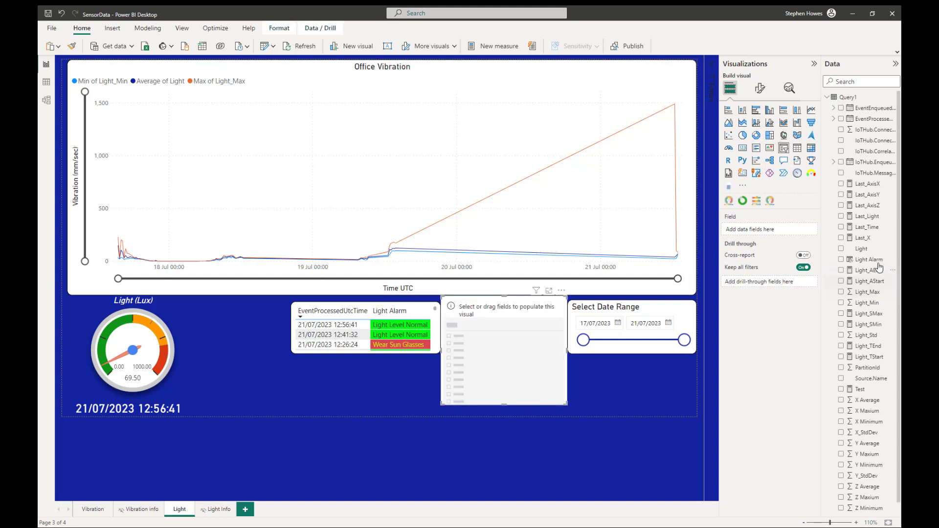
{"action": "left_click_drag", "start_coordinate": [878, 262], "coordinate": [760, 230]}
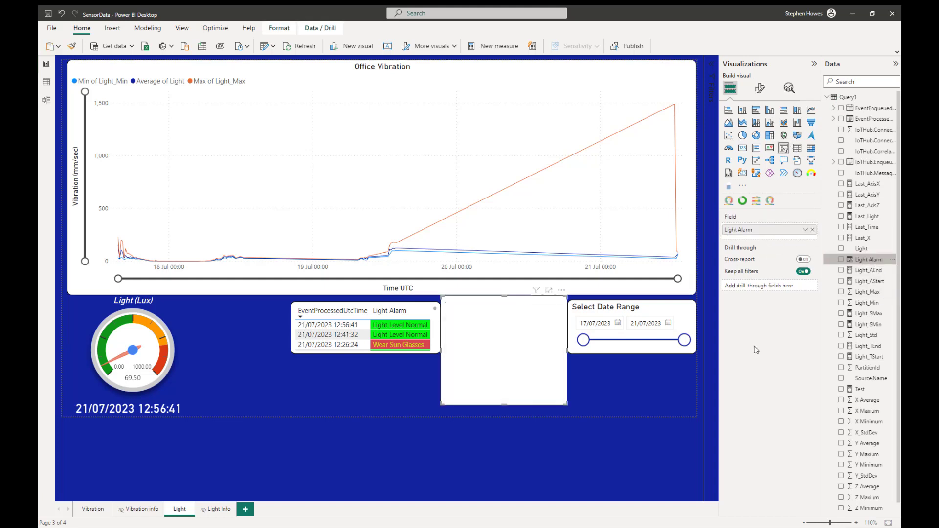
{"action": "left_click_drag", "start_coordinate": [504, 405], "coordinate": [508, 354]}
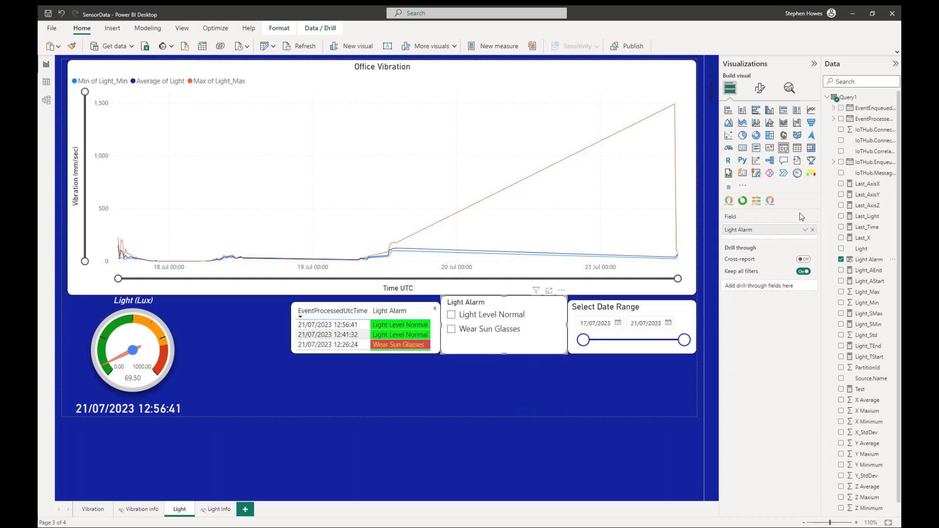
Step: Turn on the Light Alarm slicer's visual border and round its corners
{"action": "left_click", "coordinate": [759, 88]}
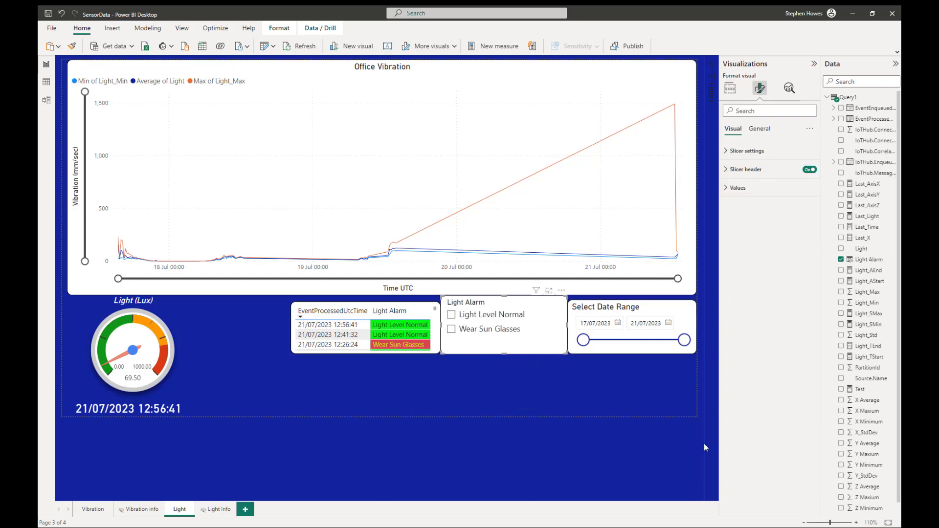
{"action": "left_click", "coordinate": [759, 129]}
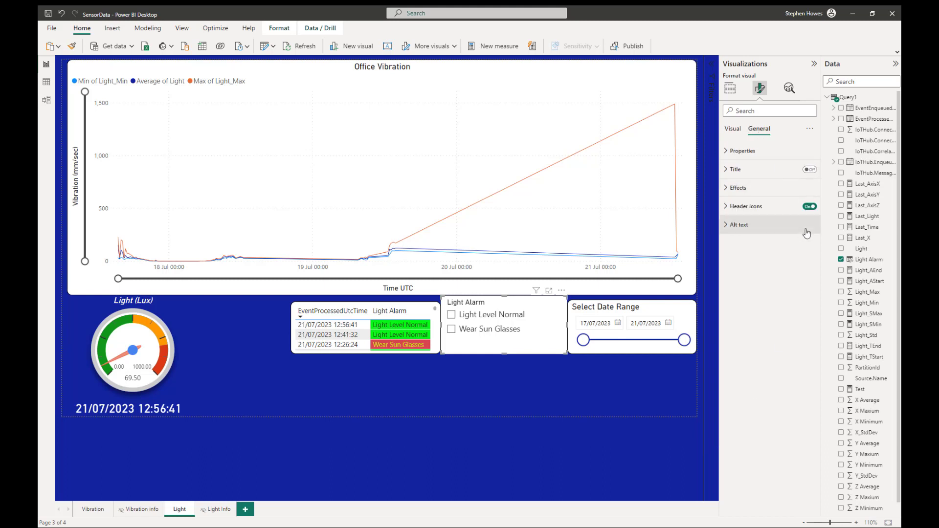
{"action": "left_click", "coordinate": [738, 188]}
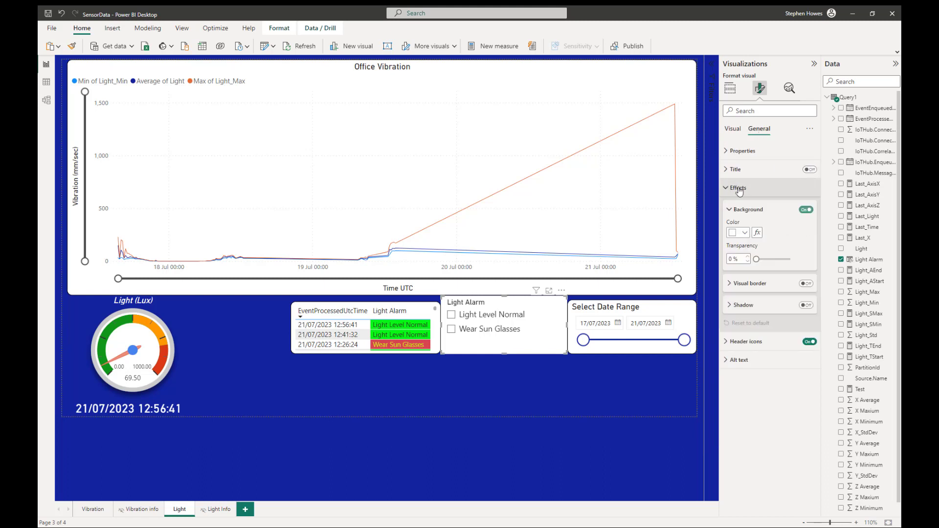
{"action": "left_click", "coordinate": [792, 288]}
{"action": "left_click_drag", "start_coordinate": [756, 333], "coordinate": [767, 334]}
{"action": "left_click", "coordinate": [588, 412]}
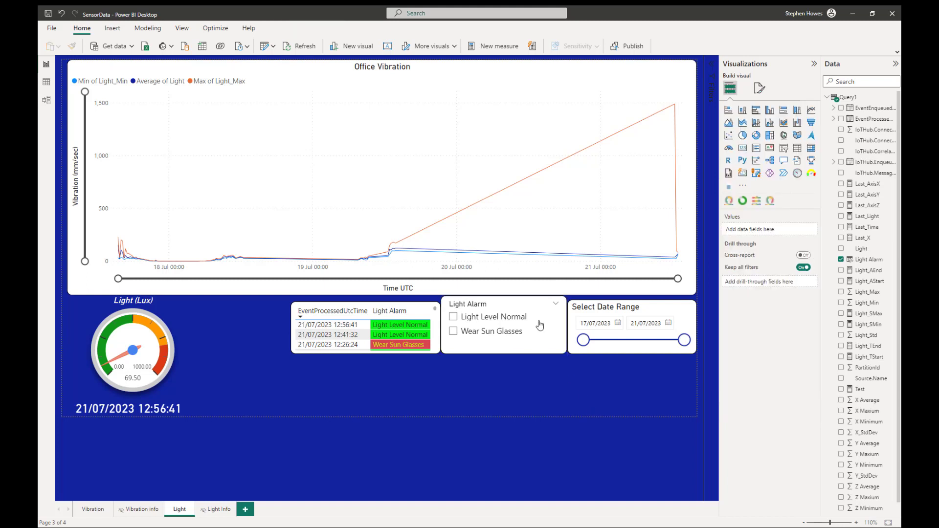
Step: Lower the Light Alarm slicer's upper edge slightly and turn off its header icons
{"action": "left_click", "coordinate": [505, 299]}
{"action": "left_click_drag", "start_coordinate": [501, 297], "coordinate": [502, 300]}
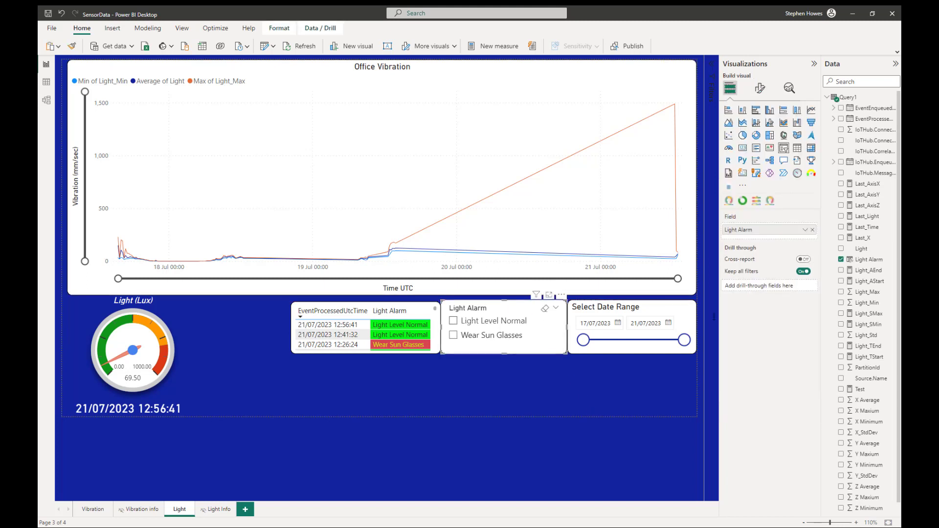
{"action": "left_click", "coordinate": [760, 88]}
{"action": "left_click", "coordinate": [759, 129]}
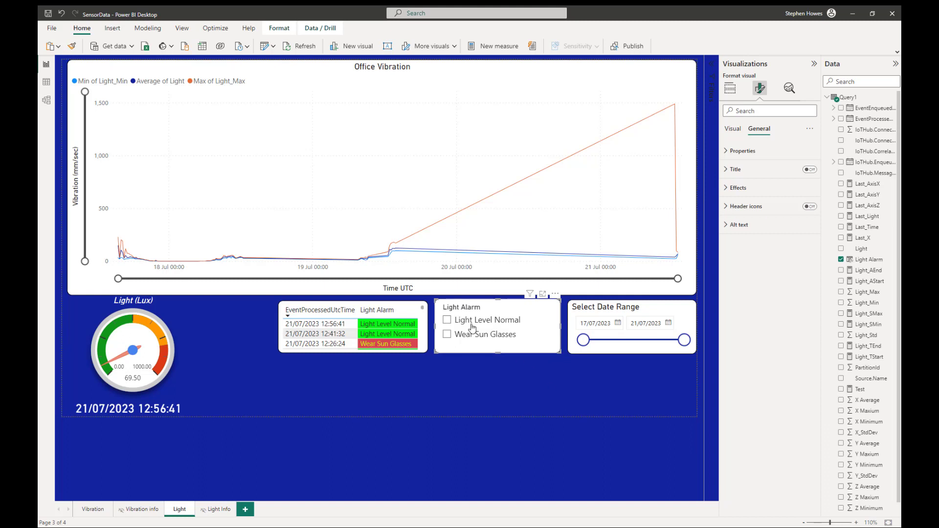
Step: Test the Light Alarm slicer by alternating between Wear Sun Glasses and Light Level Normal, ending on Light Level Normal
{"action": "left_click", "coordinate": [447, 334]}
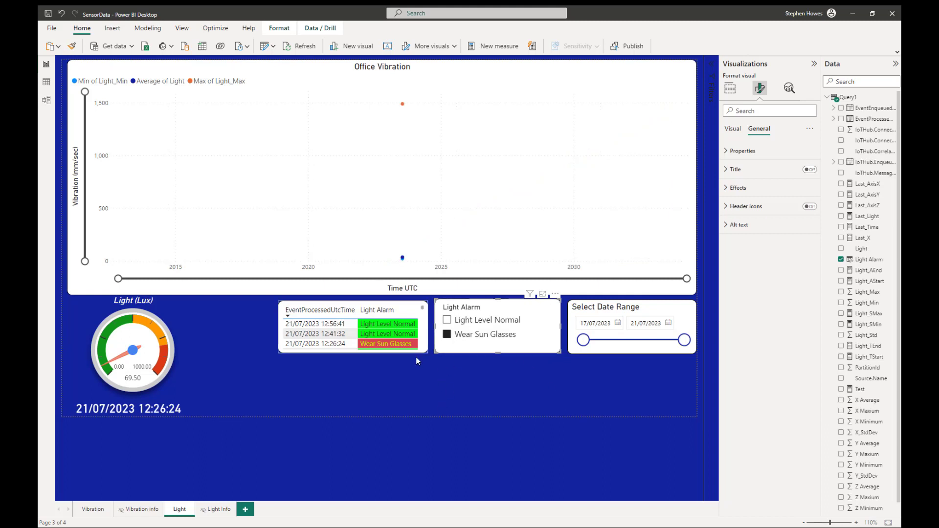
{"action": "left_click", "coordinate": [447, 320]}
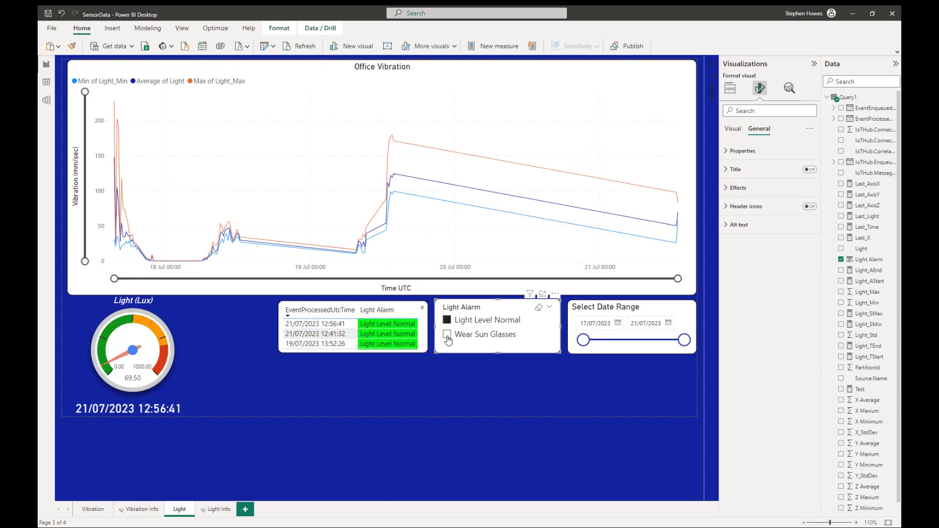
{"action": "left_click", "coordinate": [447, 334]}
{"action": "left_click", "coordinate": [447, 321]}
{"action": "left_click", "coordinate": [447, 336]}
{"action": "left_click", "coordinate": [445, 321]}
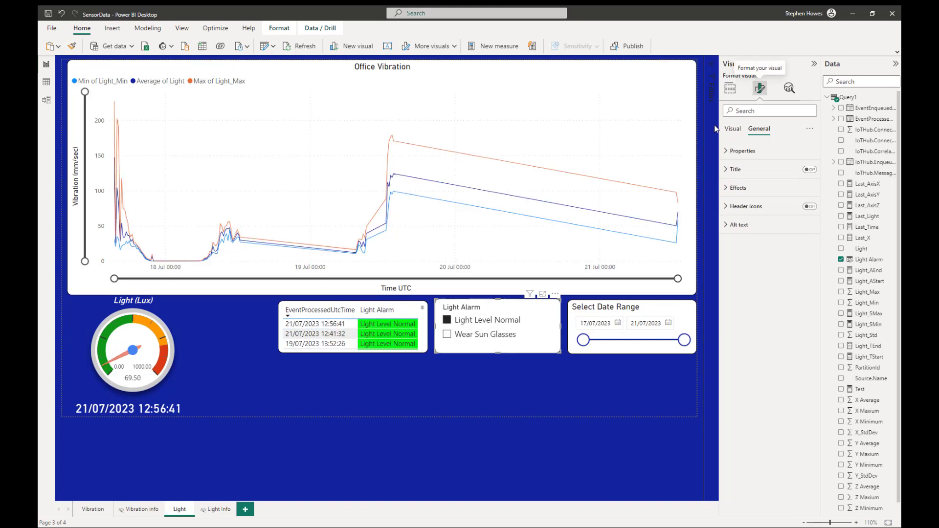
Step: Set the Light Alarm slicer's style to Tile
{"action": "left_click", "coordinate": [732, 128]}
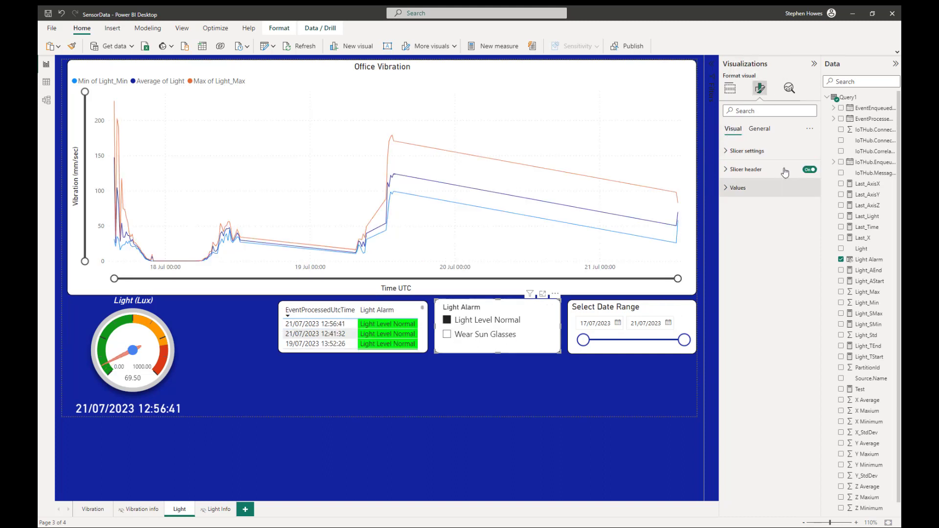
{"action": "left_click", "coordinate": [725, 151]}
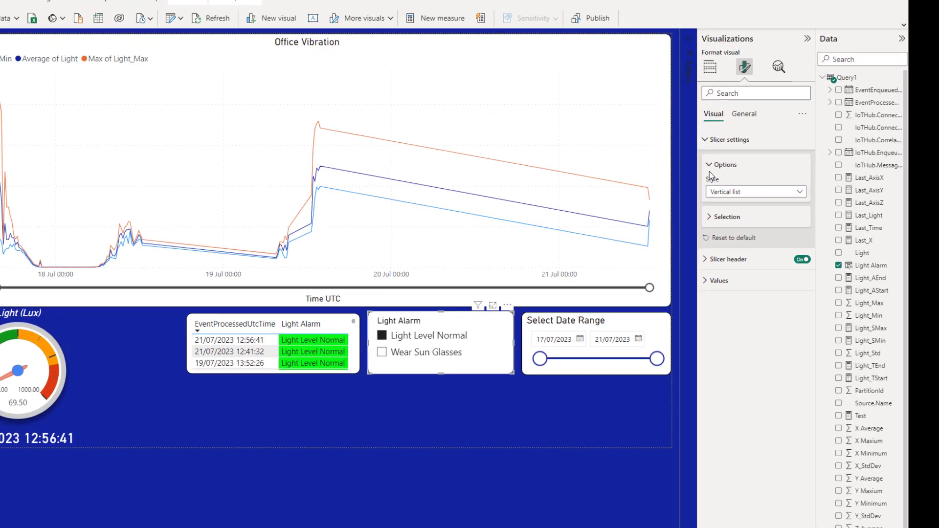
{"action": "left_click", "coordinate": [790, 188]}
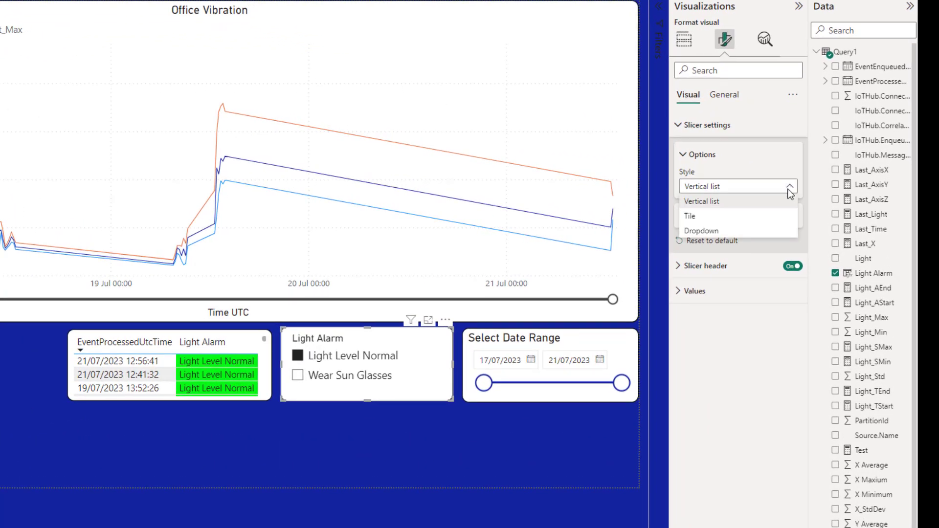
{"action": "left_click", "coordinate": [692, 218]}
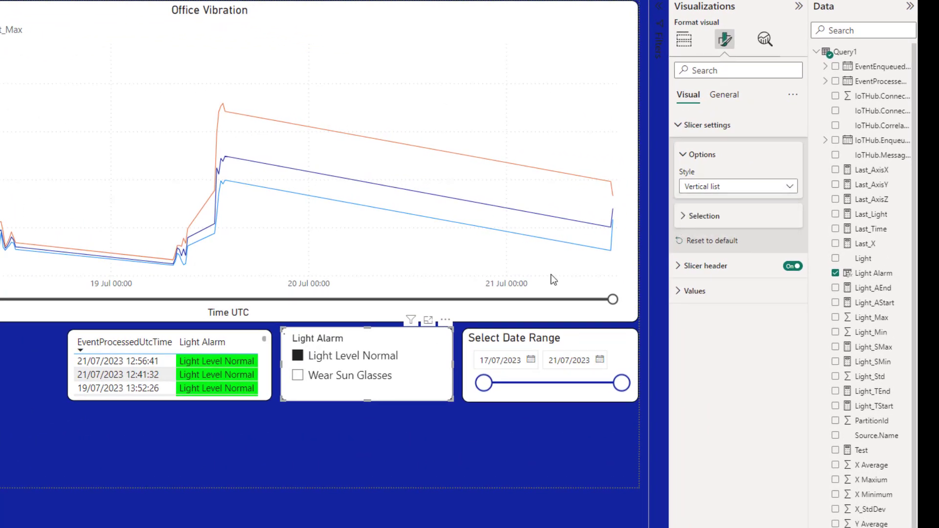
Step: Try the Dropdown and Tile styles on the Light Alarm slicer and settle on Vertical list
{"action": "left_click", "coordinate": [789, 189]}
{"action": "left_click", "coordinate": [701, 234]}
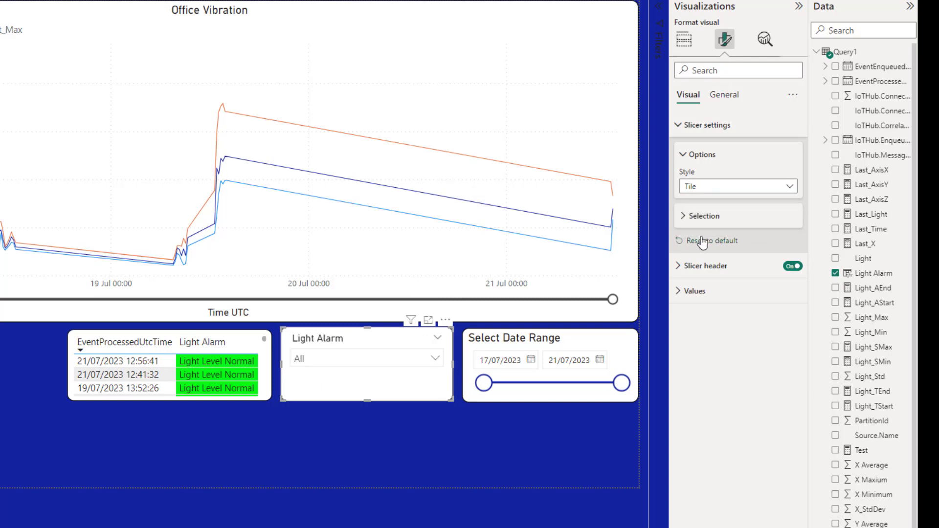
{"action": "left_click", "coordinate": [789, 189]}
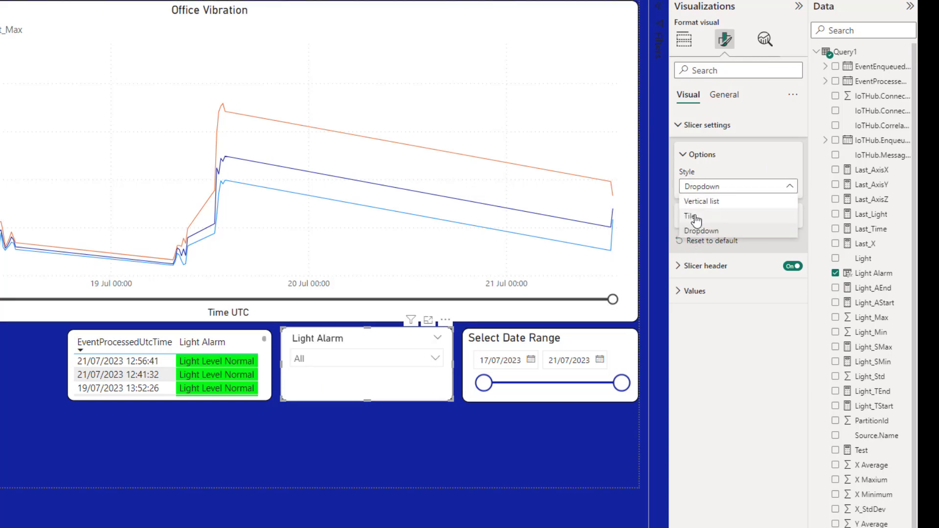
{"action": "left_click", "coordinate": [695, 219]}
{"action": "left_click", "coordinate": [788, 189]}
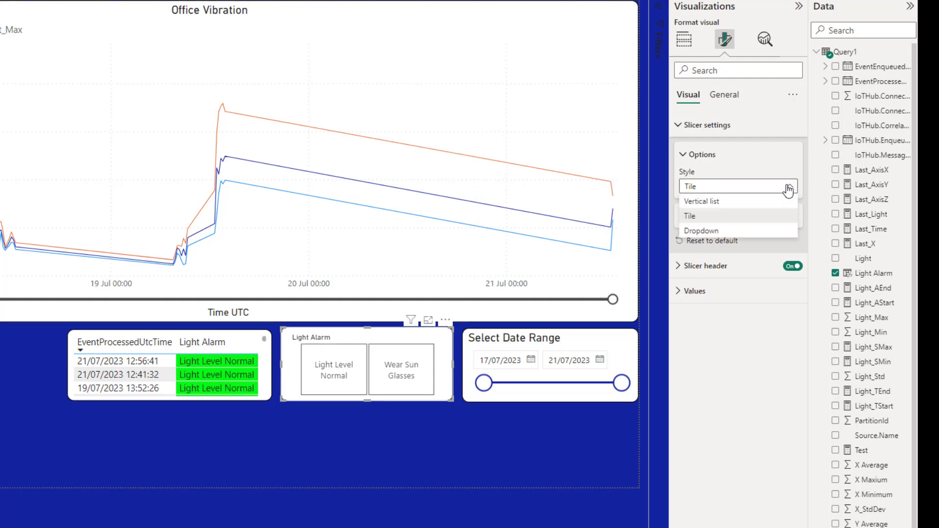
{"action": "left_click", "coordinate": [707, 201]}
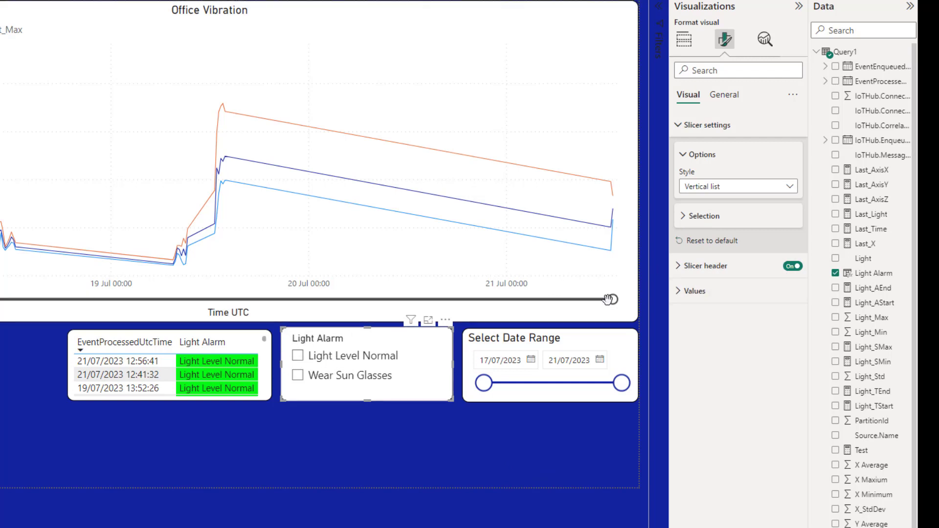
Step: Turn the Light Alarm slicer's header off and back on, and review the formatting options for its values
{"action": "left_click", "coordinate": [792, 267]}
{"action": "left_click", "coordinate": [792, 267]}
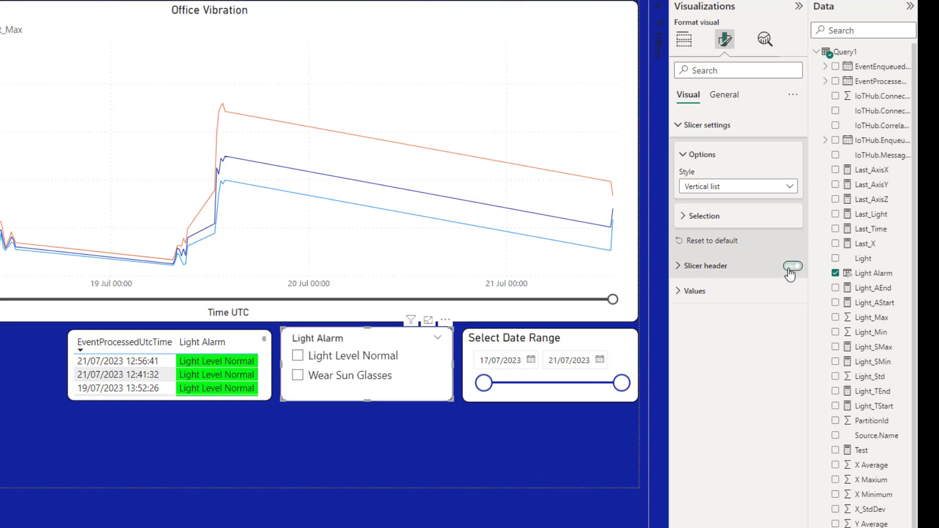
{"action": "left_click", "coordinate": [678, 294]}
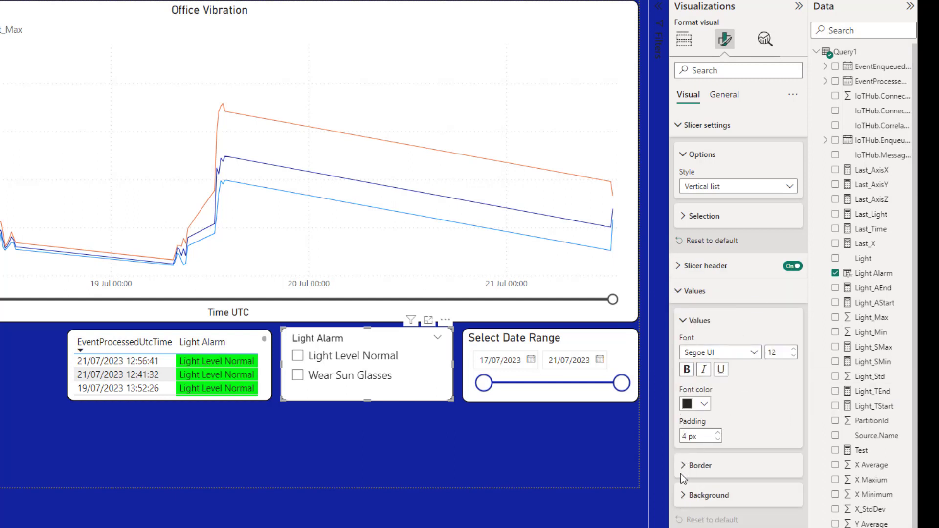
{"action": "left_click", "coordinate": [679, 292]}
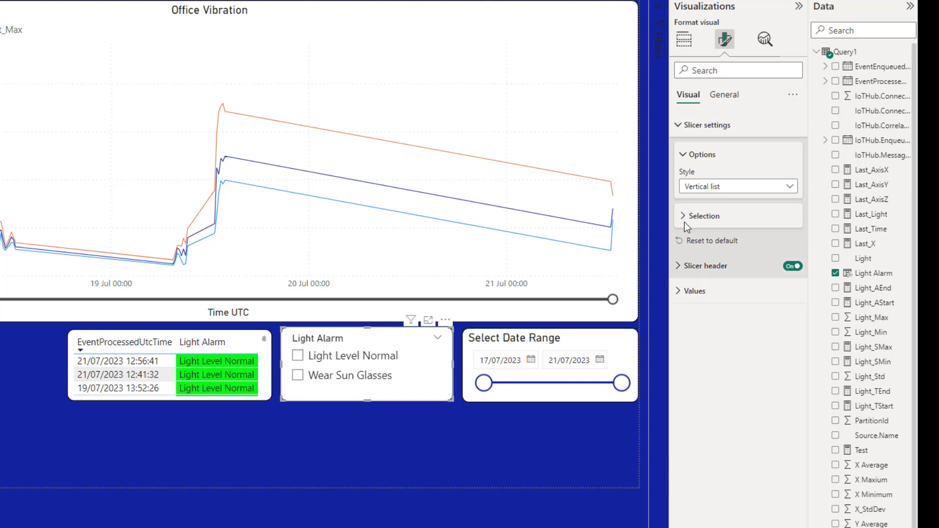
Step: Try single select on the Light Alarm slicer by alternating between Wear Sun Glasses and Light Level Normal, and turn it off again
{"action": "left_click", "coordinate": [683, 216]}
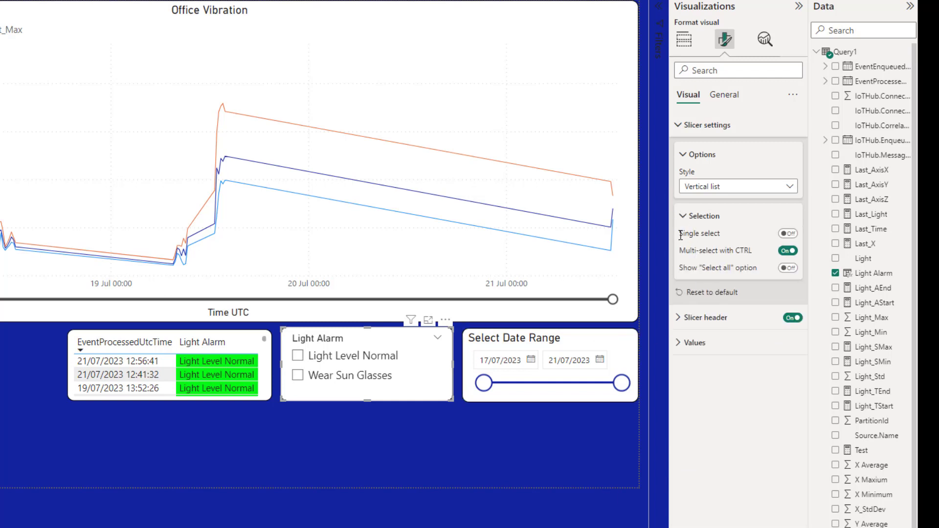
{"action": "left_click", "coordinate": [787, 233]}
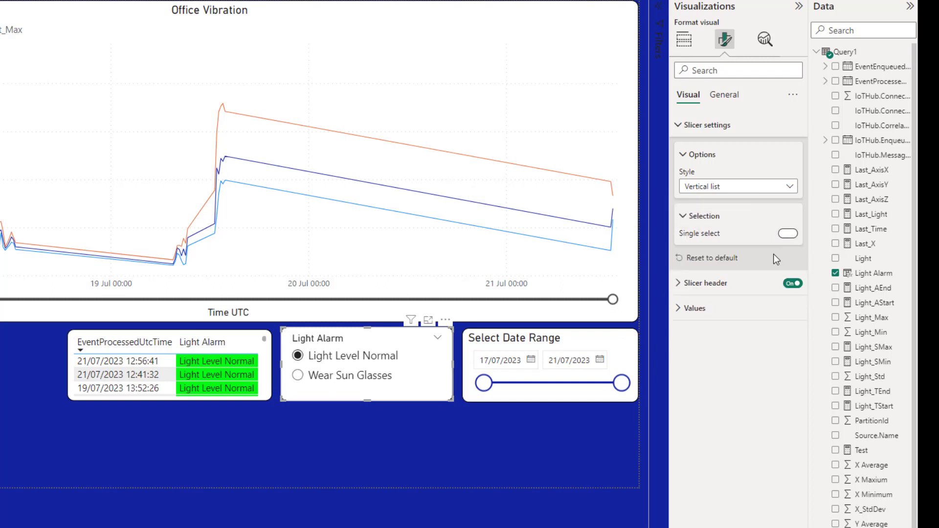
{"action": "left_click", "coordinate": [298, 376]}
{"action": "left_click", "coordinate": [310, 359]}
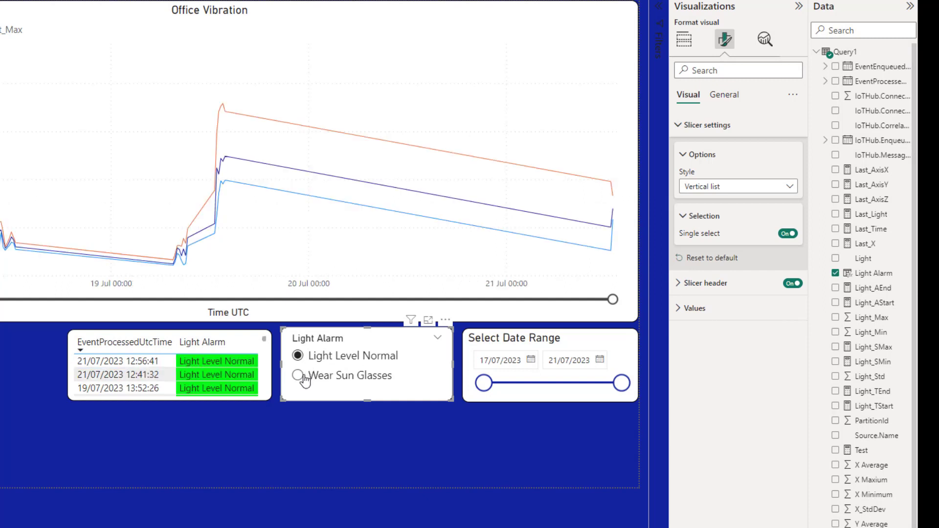
{"action": "left_click", "coordinate": [298, 376]}
{"action": "left_click", "coordinate": [298, 355]}
{"action": "left_click", "coordinate": [298, 376]}
{"action": "left_click", "coordinate": [787, 234]}
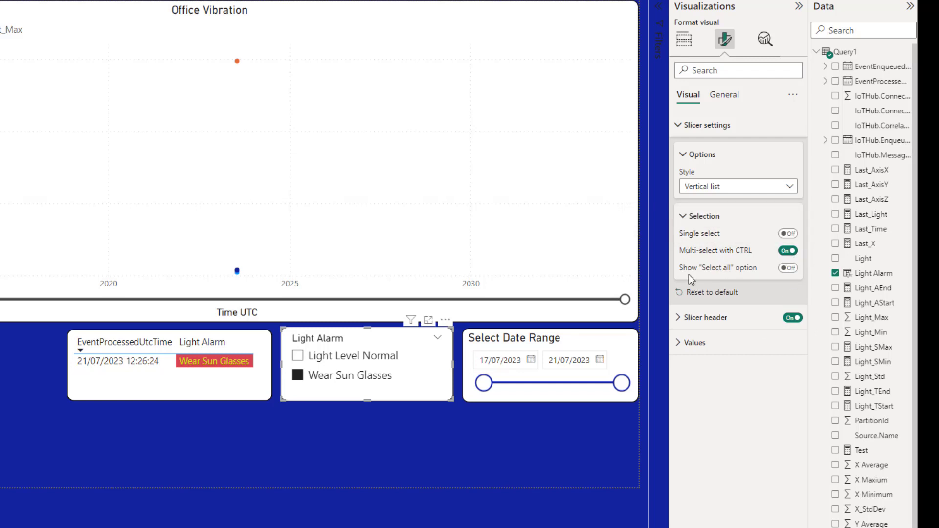
Step: Try the "Select all" option in a taller Light Alarm slicer with both values selected, and restore the option and the slicer's height
{"action": "mouse_move", "coordinate": [682, 266]}
{"action": "left_click", "coordinate": [788, 269]}
{"action": "left_click_drag", "start_coordinate": [445, 363], "coordinate": [442, 380]}
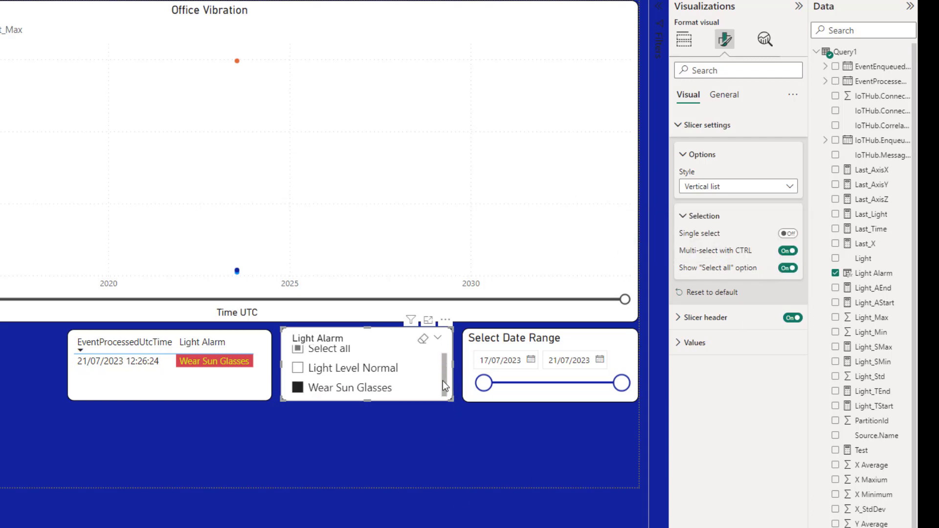
{"action": "left_click_drag", "start_coordinate": [367, 400], "coordinate": [363, 415]}
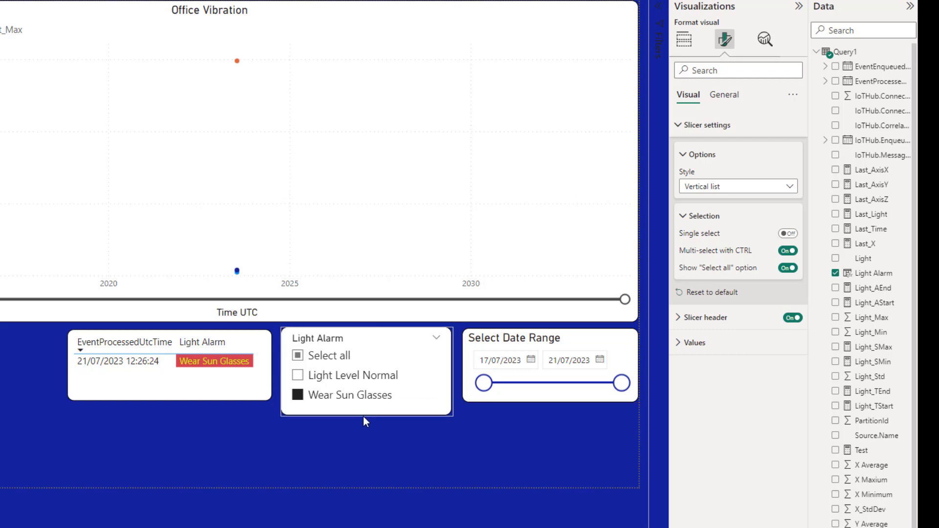
{"action": "left_click", "coordinate": [299, 377]}
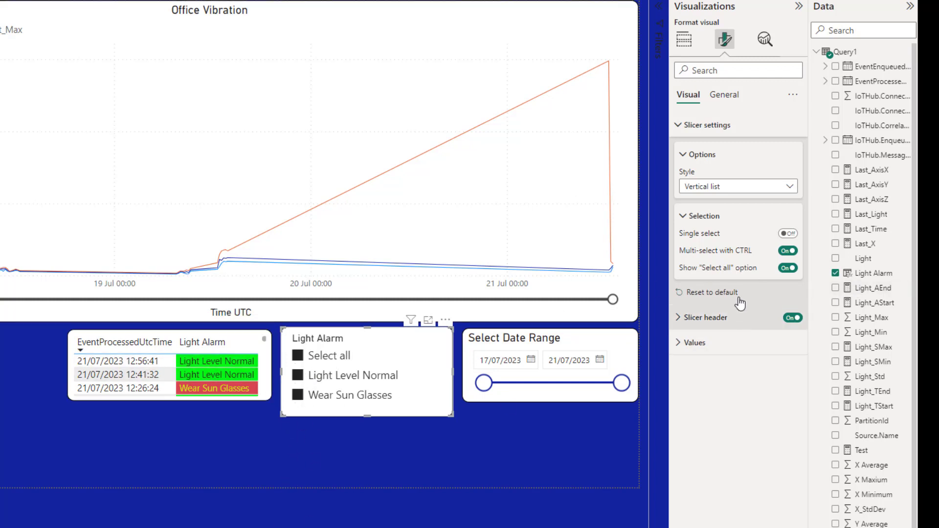
{"action": "left_click", "coordinate": [789, 268]}
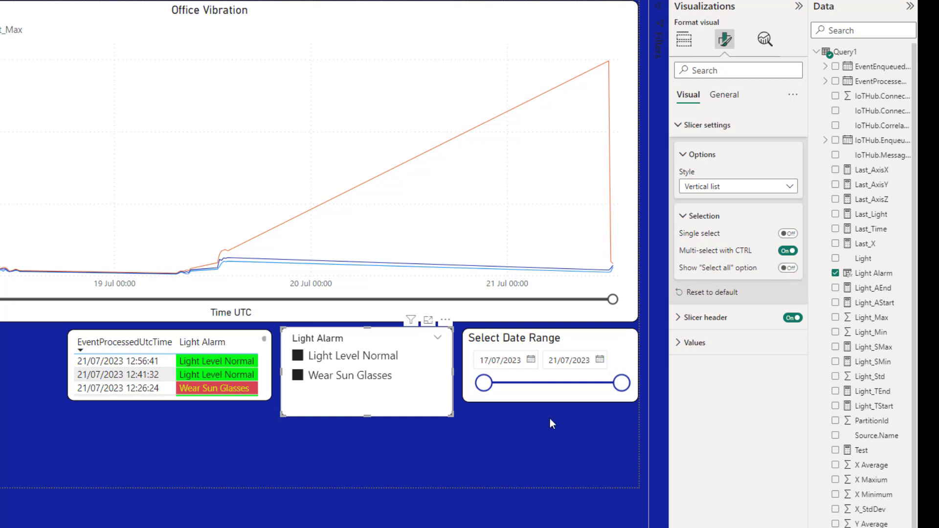
{"action": "left_click_drag", "start_coordinate": [366, 414], "coordinate": [367, 401]}
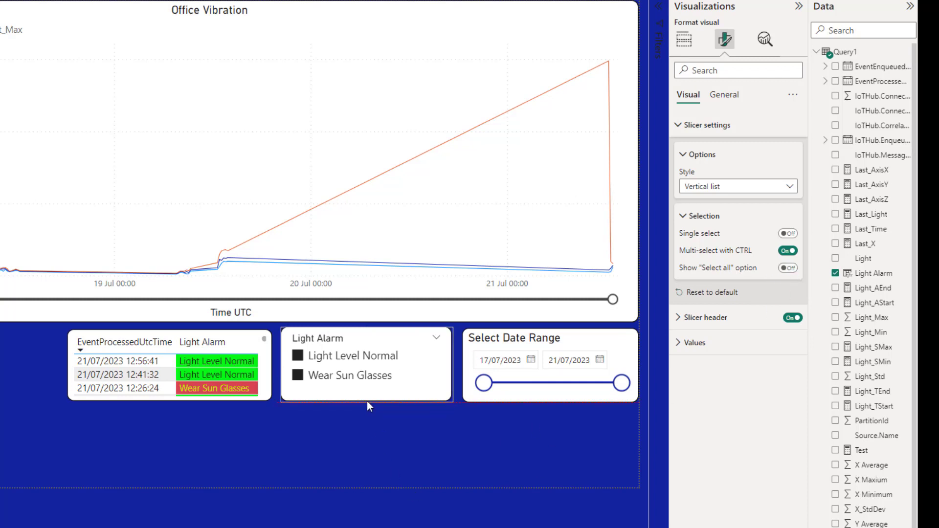
Step: Filter the report by Light Level Normal alone and by Wear Sun Glasses alone, and clear the Light Alarm slicer's selection
{"action": "left_click", "coordinate": [295, 376]}
{"action": "left_click", "coordinate": [298, 356]}
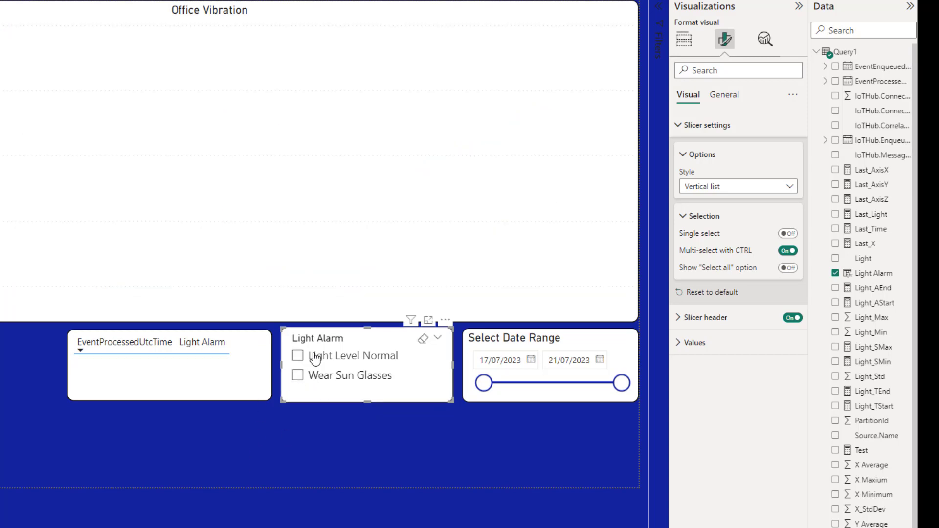
{"action": "left_click", "coordinate": [297, 356]}
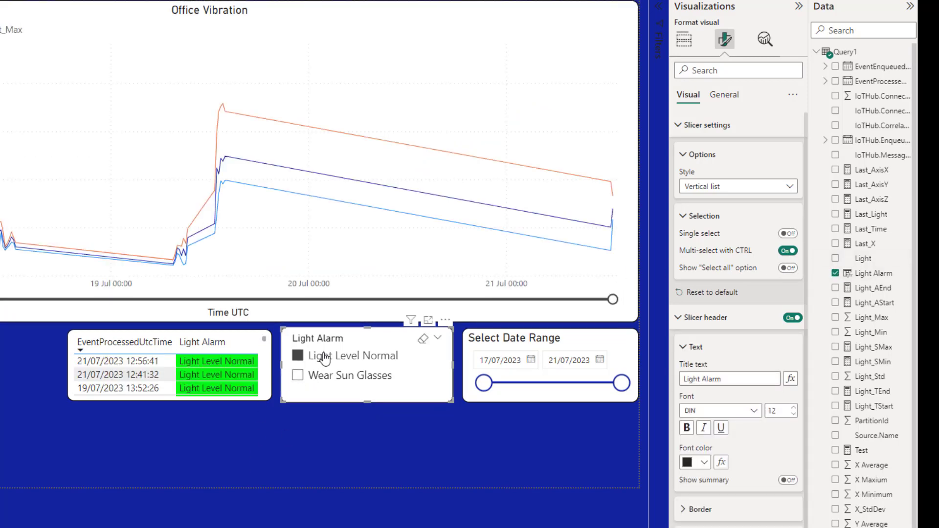
{"action": "left_click", "coordinate": [297, 375]}
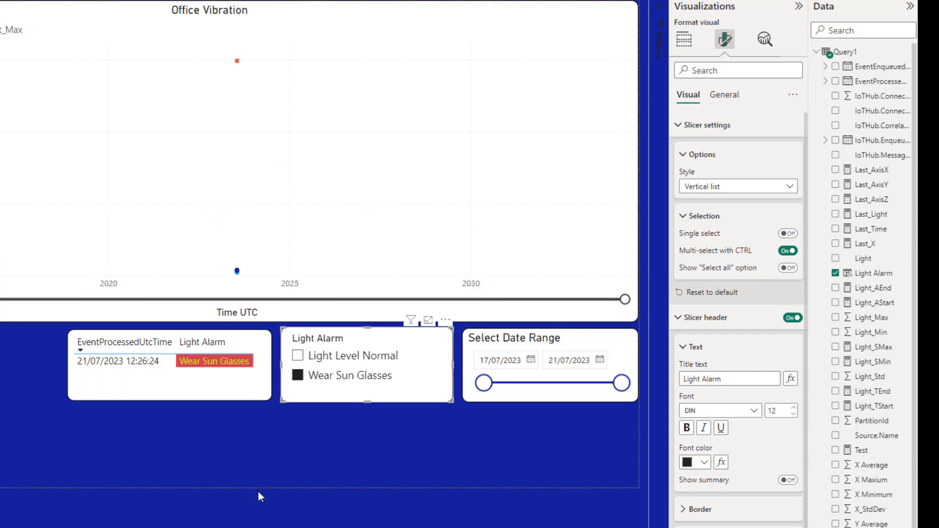
{"action": "left_click", "coordinate": [297, 376]}
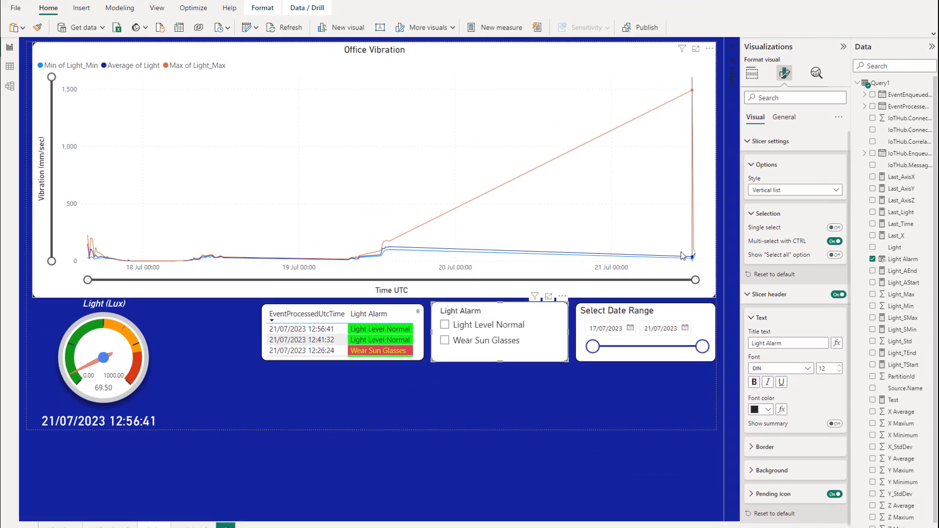
{"action": "mouse_move", "coordinate": [689, 257]}
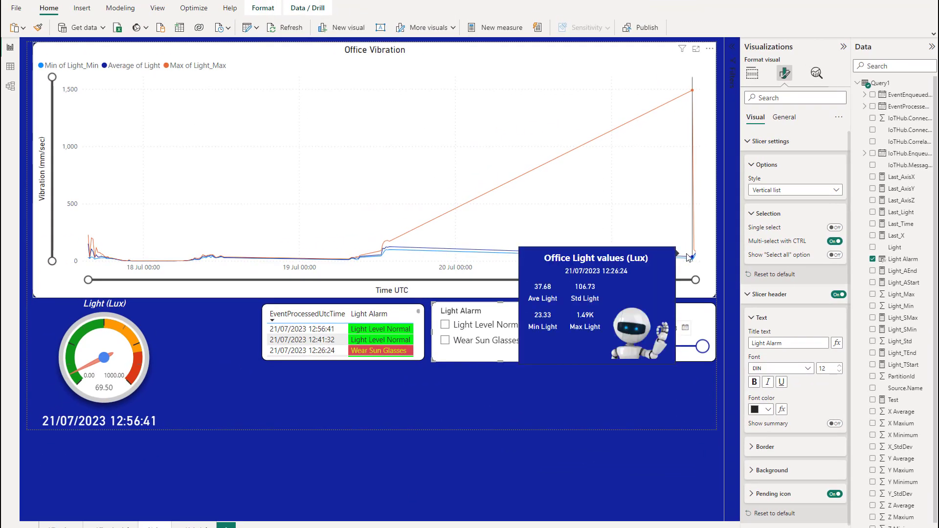